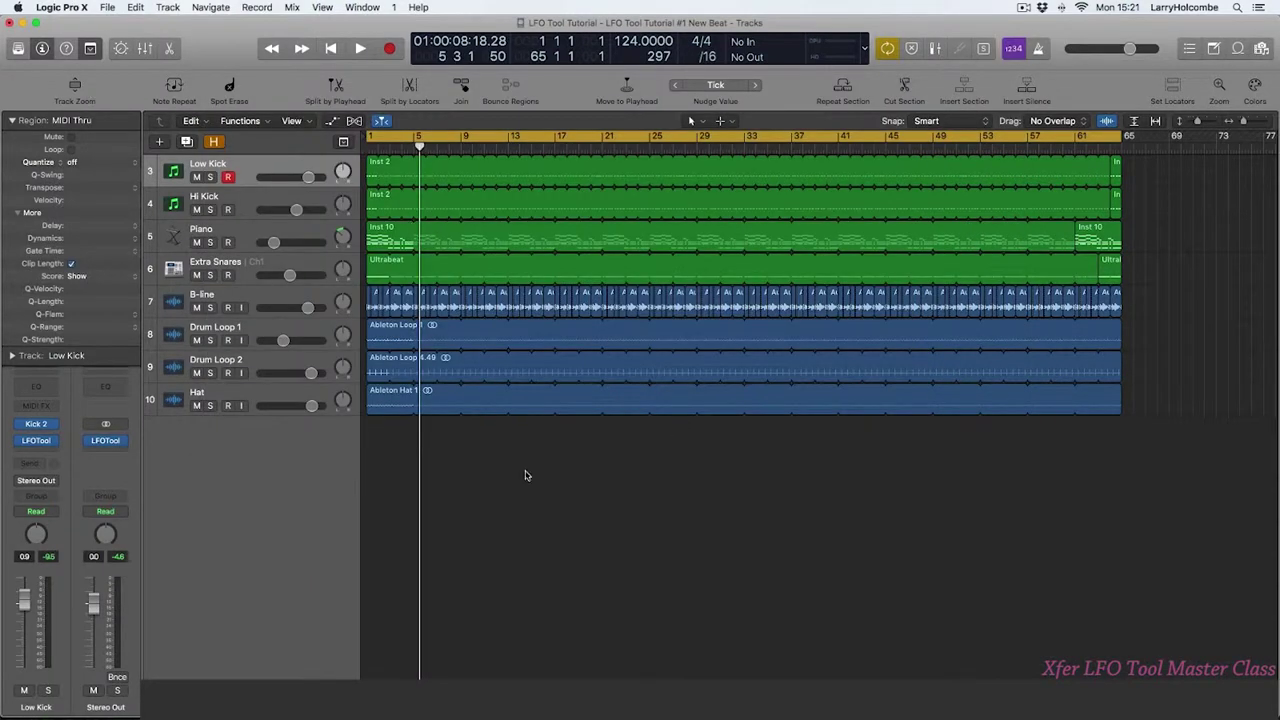
Step: Play and stop the beat, then open the LFOTool insert on the Stereo Out channel
key(space)
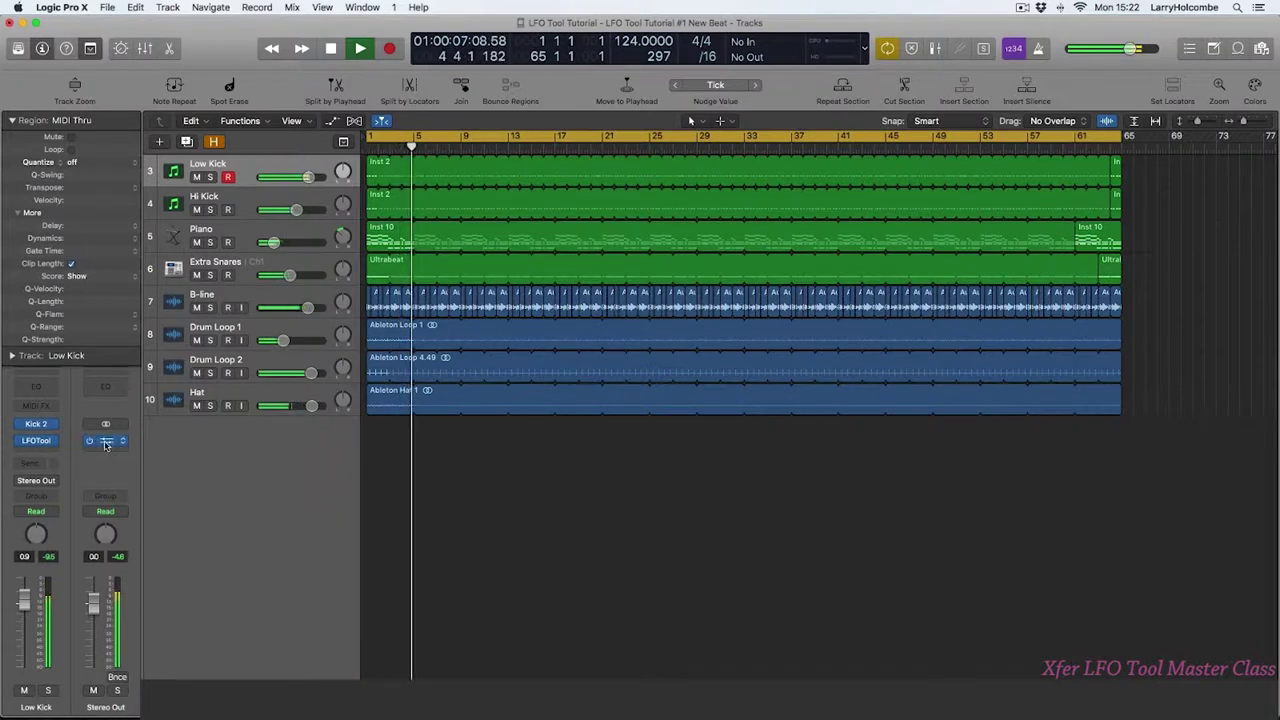
key(space)
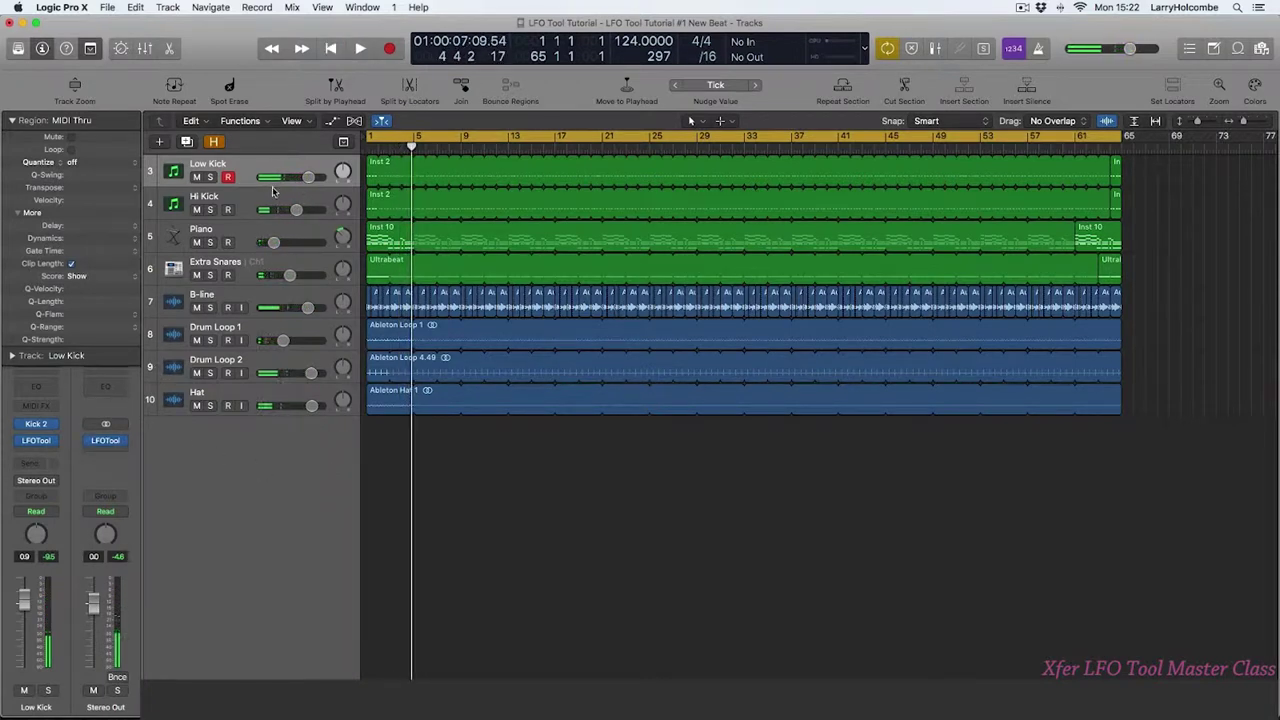
click(106, 441)
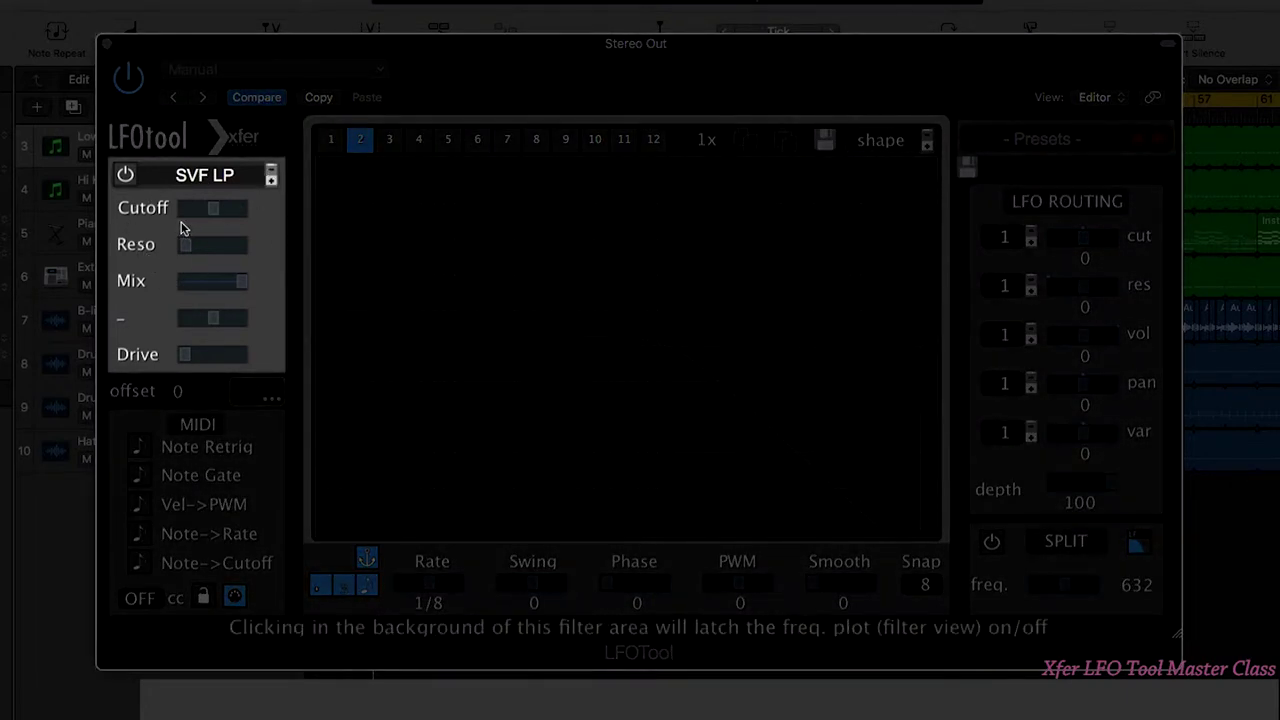
Step: Switch on the SVF LP filter, lower its cutoff, keep the SVF LP type, and switch it off
click(125, 175)
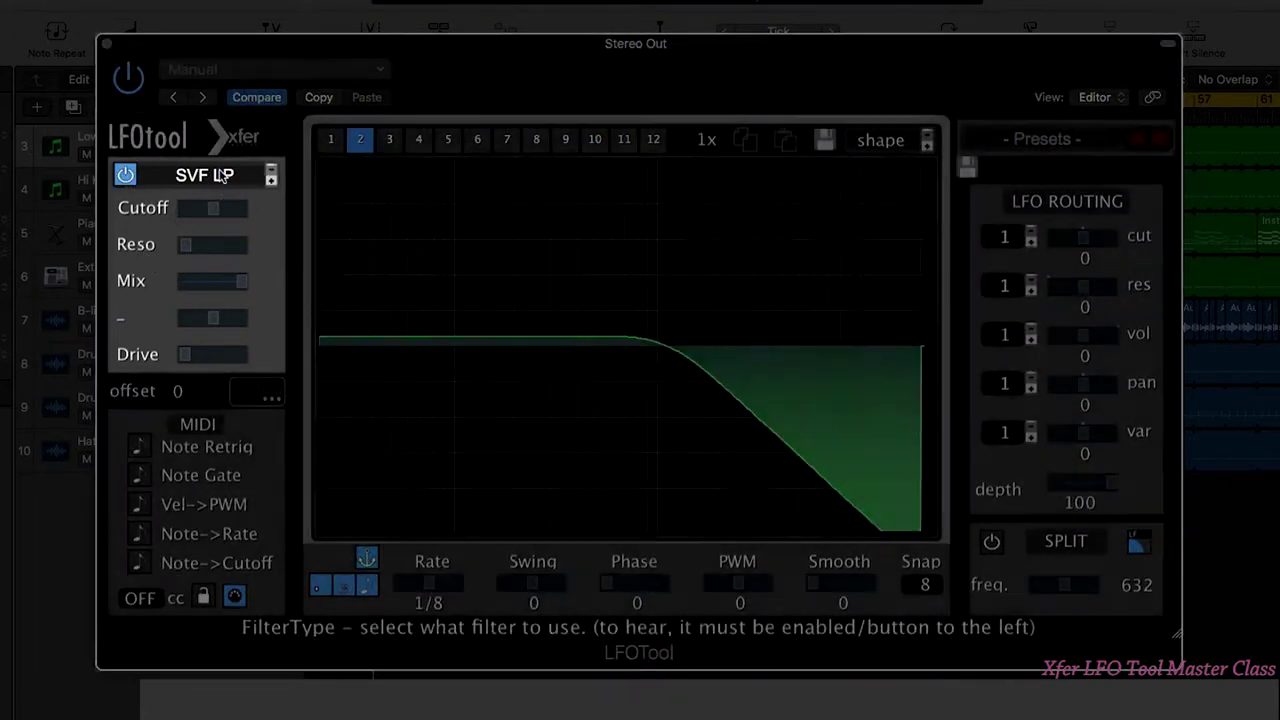
click(210, 178)
mouse_move(215, 197)
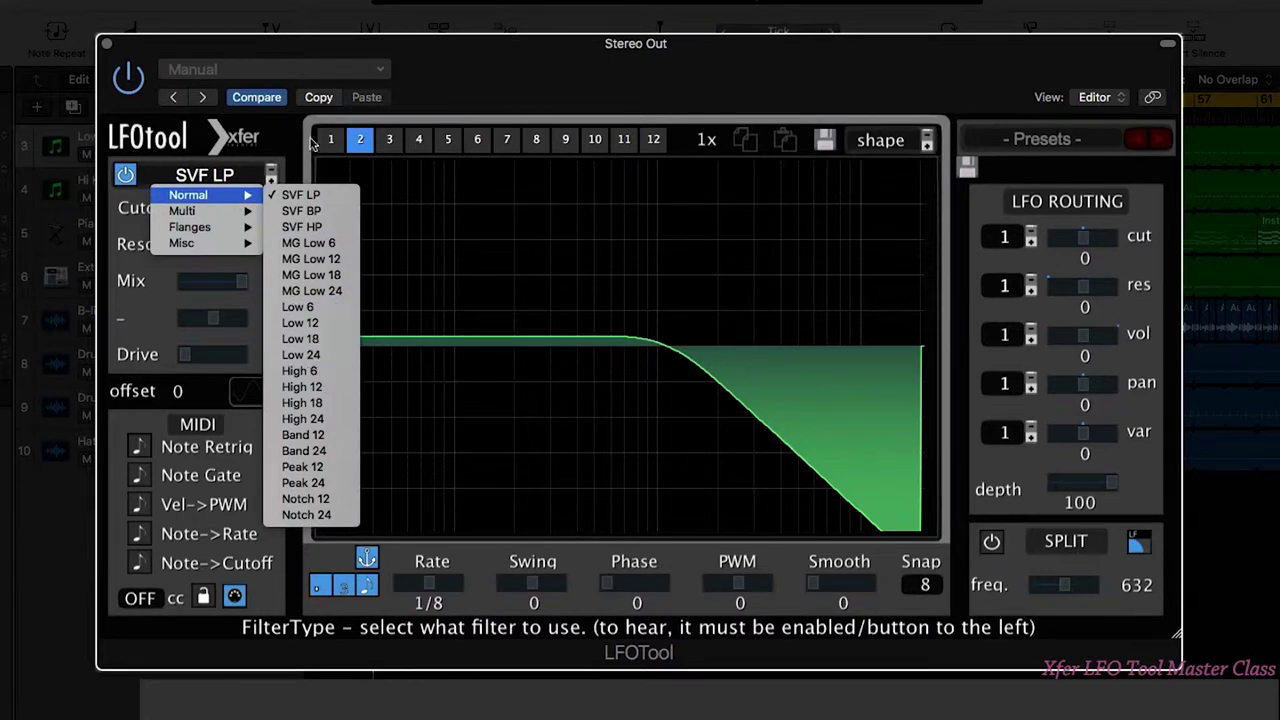
key(Escape)
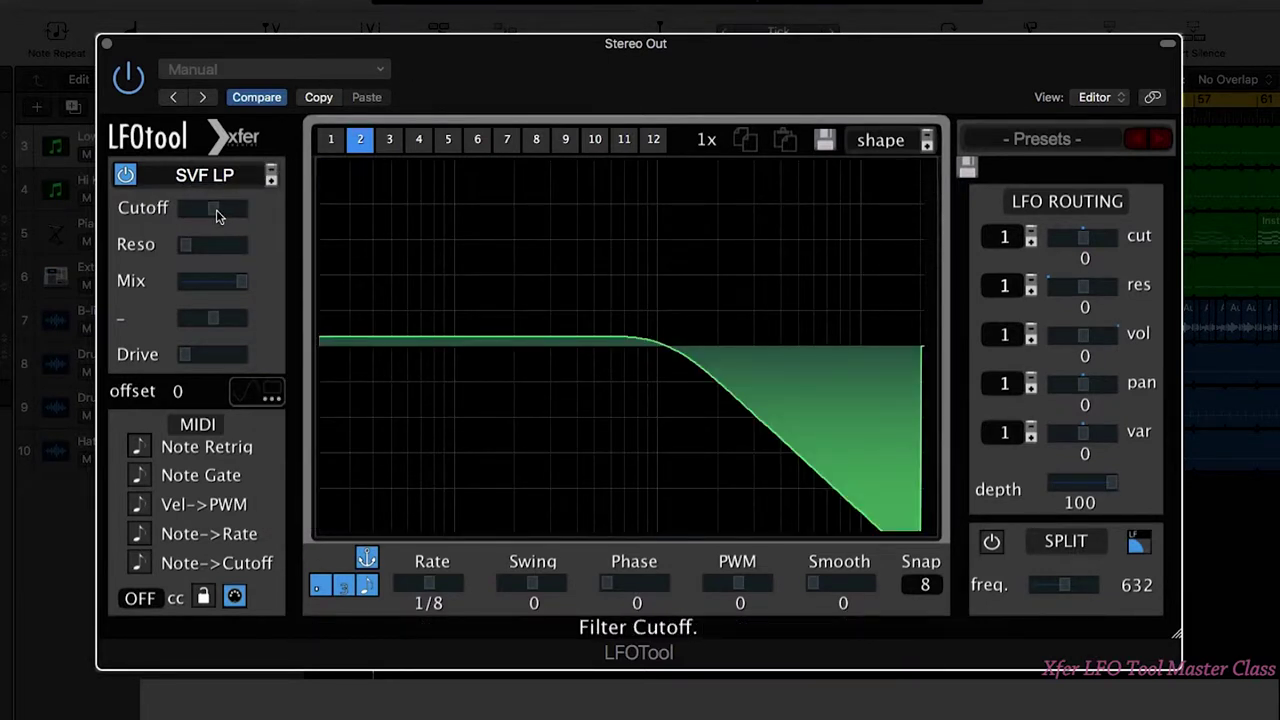
mouse_move(216, 209)
mouse_down()
mouse_move(198, 211)
mouse_move(238, 246)
mouse_move(250, 245)
mouse_move(237, 209)
mouse_move(280, 213)
mouse_move(194, 210)
mouse_move(206, 211)
mouse_up()
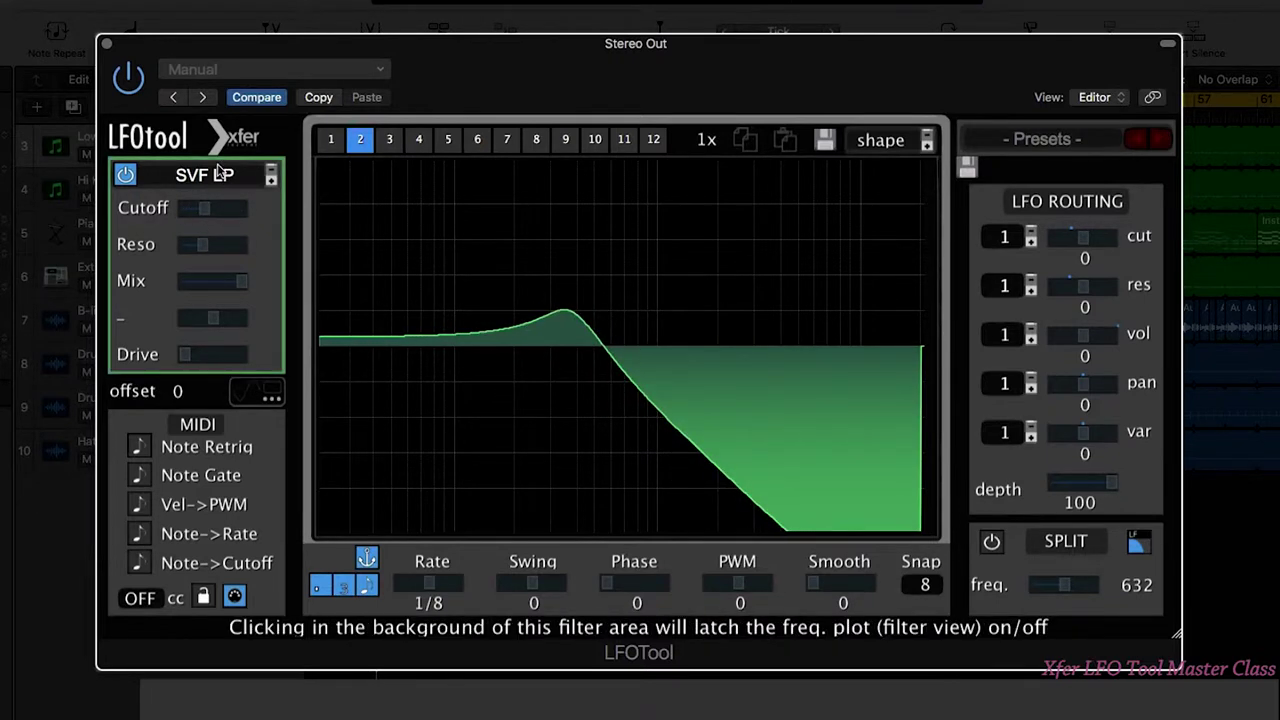
click(215, 176)
mouse_move(230, 197)
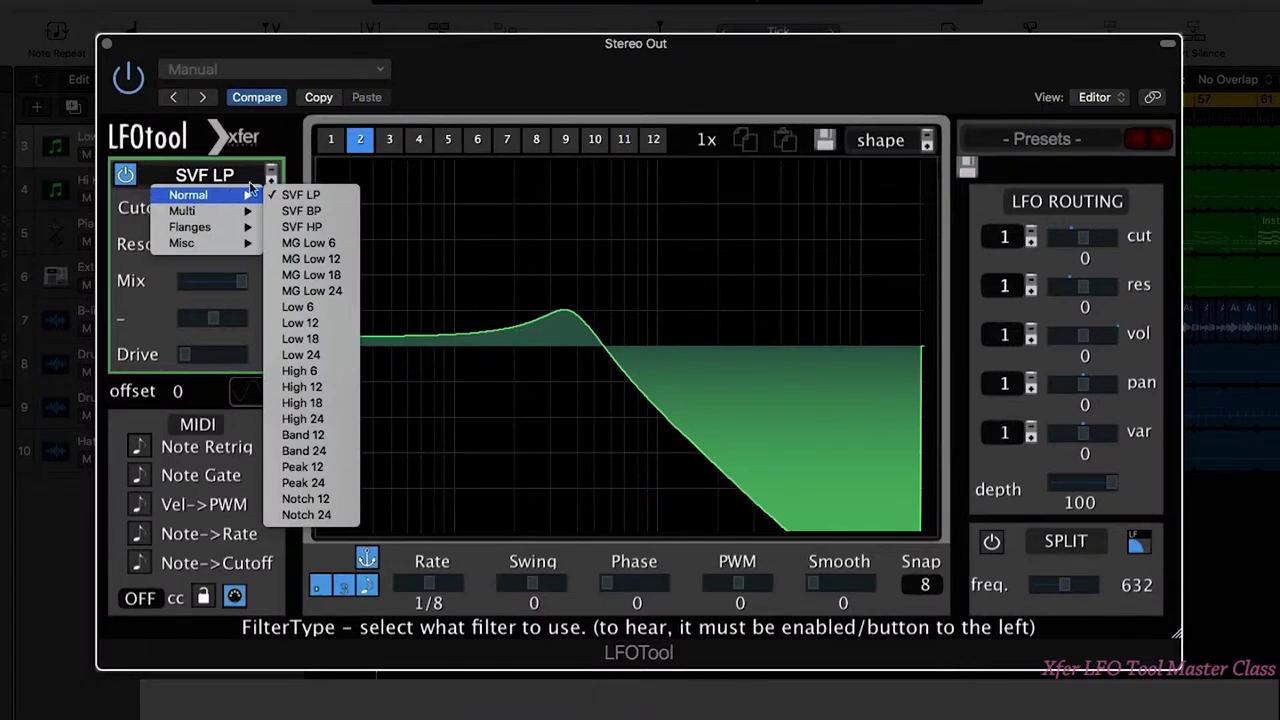
click(502, 73)
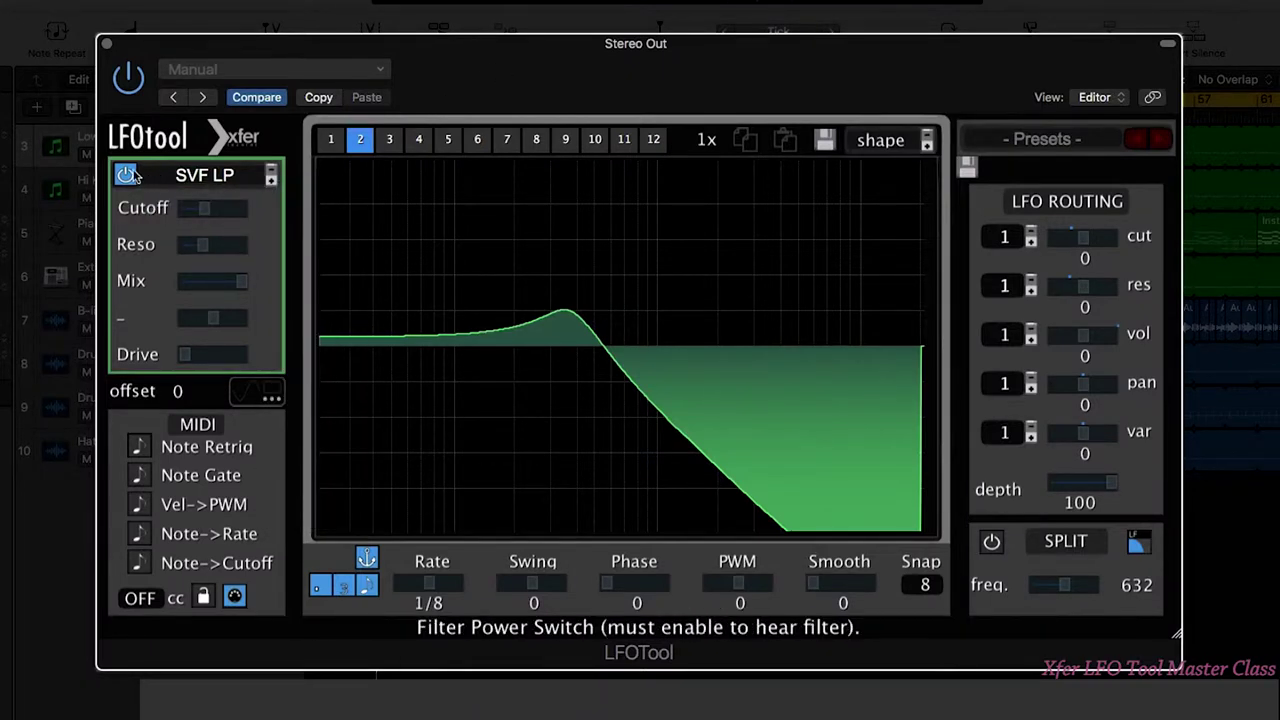
click(125, 175)
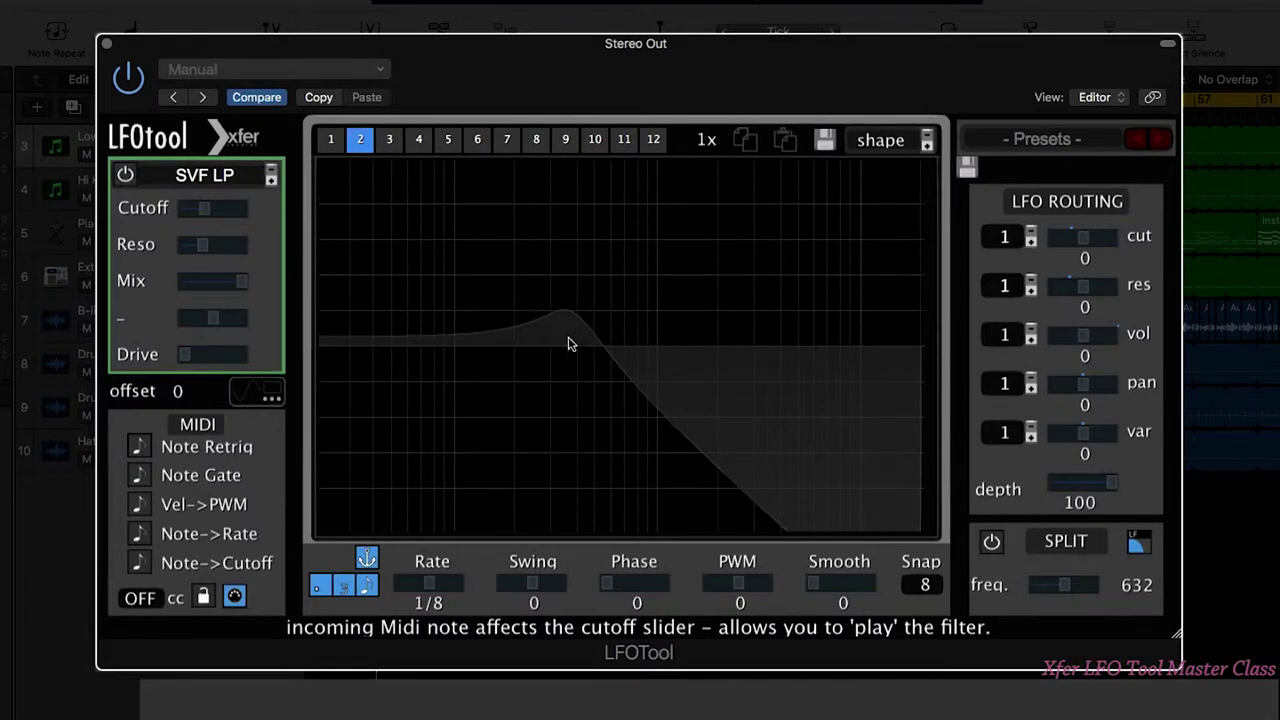
Step: Step through LFO graphs 1 and 3, ending on graph 4
click(330, 140)
click(389, 140)
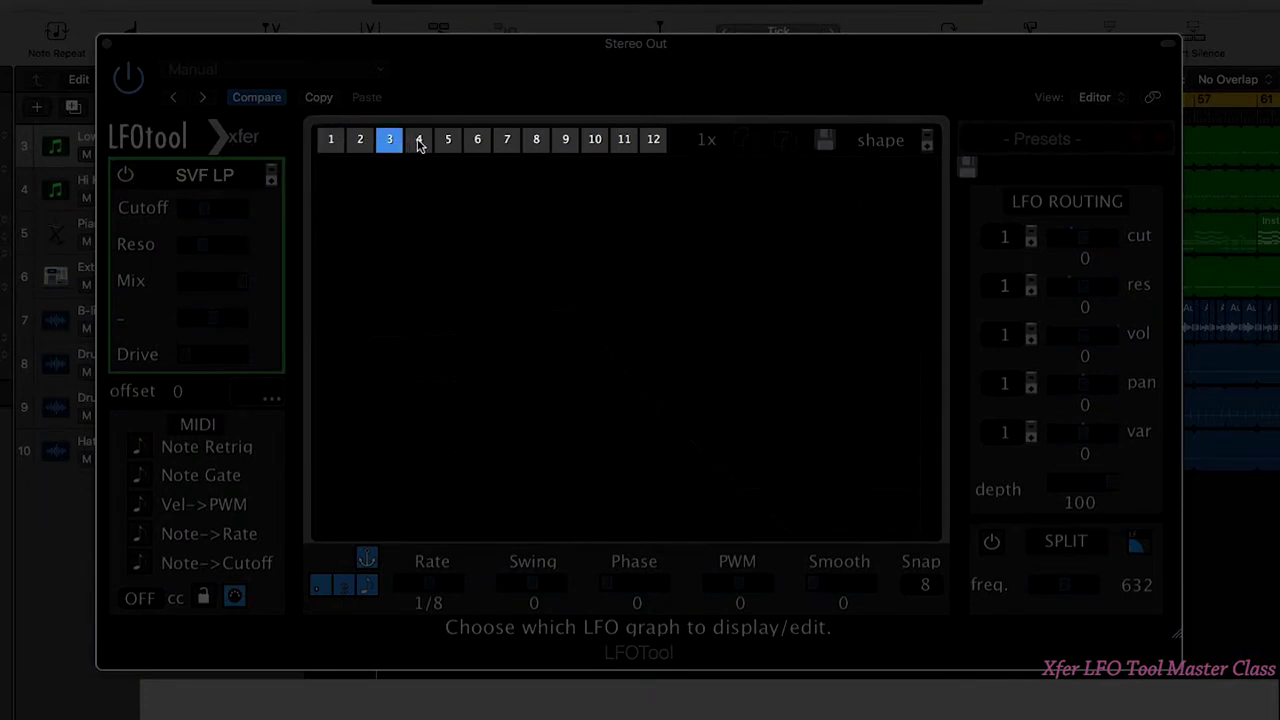
click(419, 142)
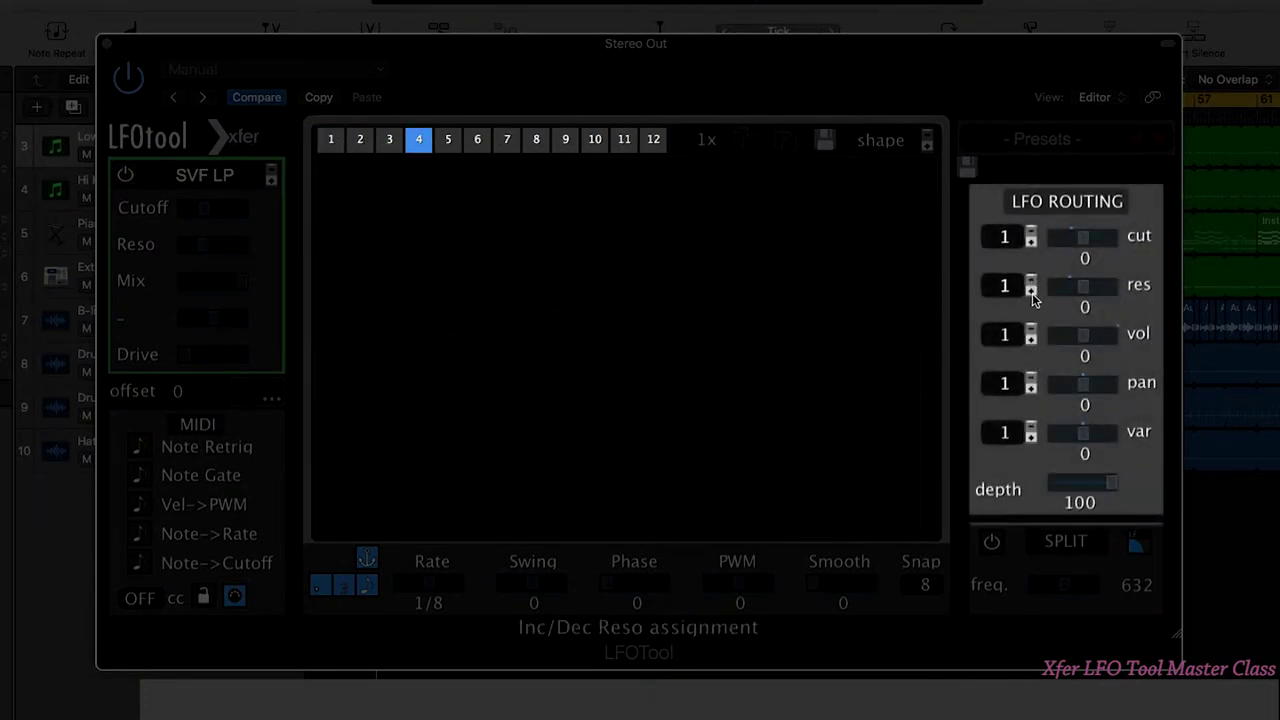
Step: Route resonance to graph 2 and volume to graph 4, then open the Presets list
click(1031, 290)
click(1031, 330)
click(1031, 330)
click(1031, 330)
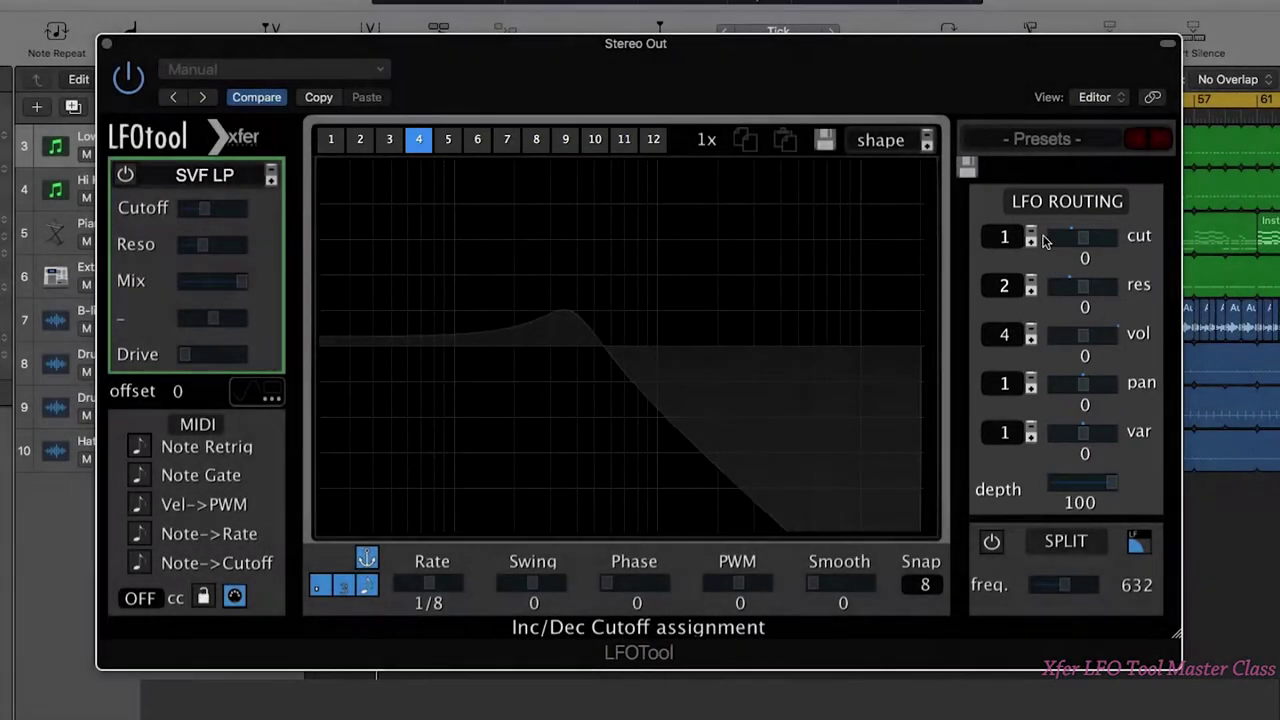
click(1036, 141)
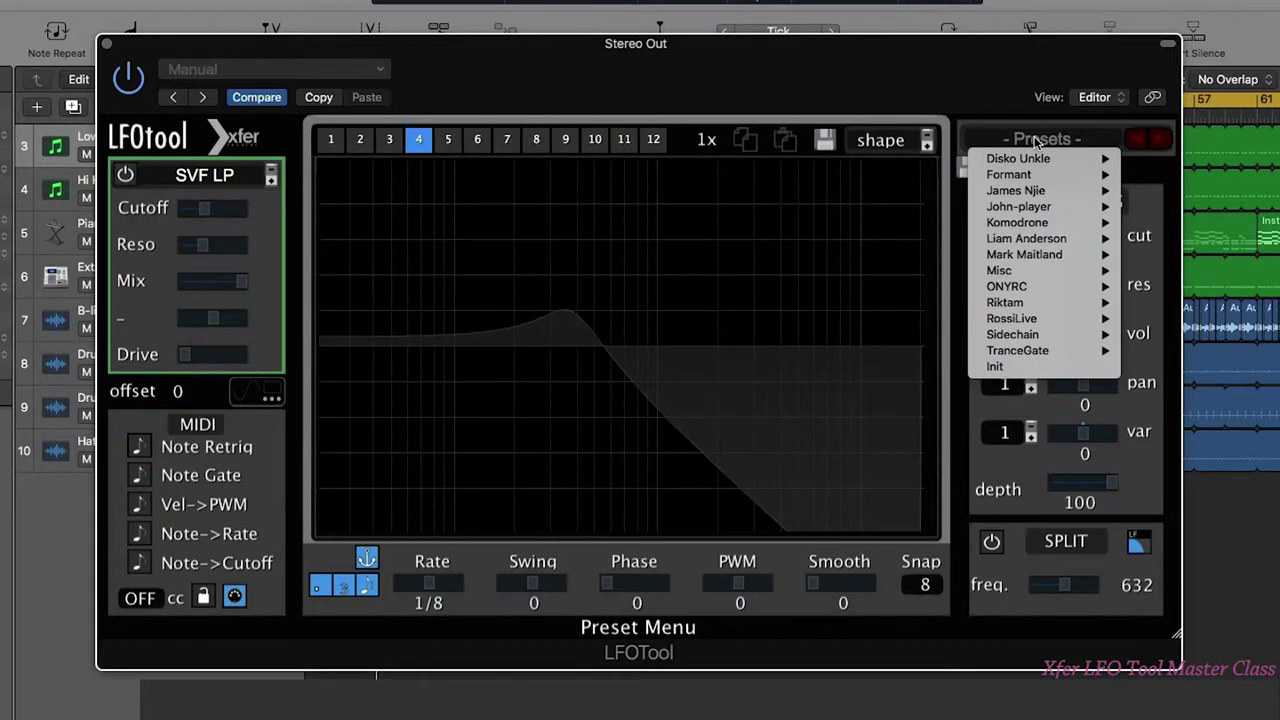
click(1033, 368)
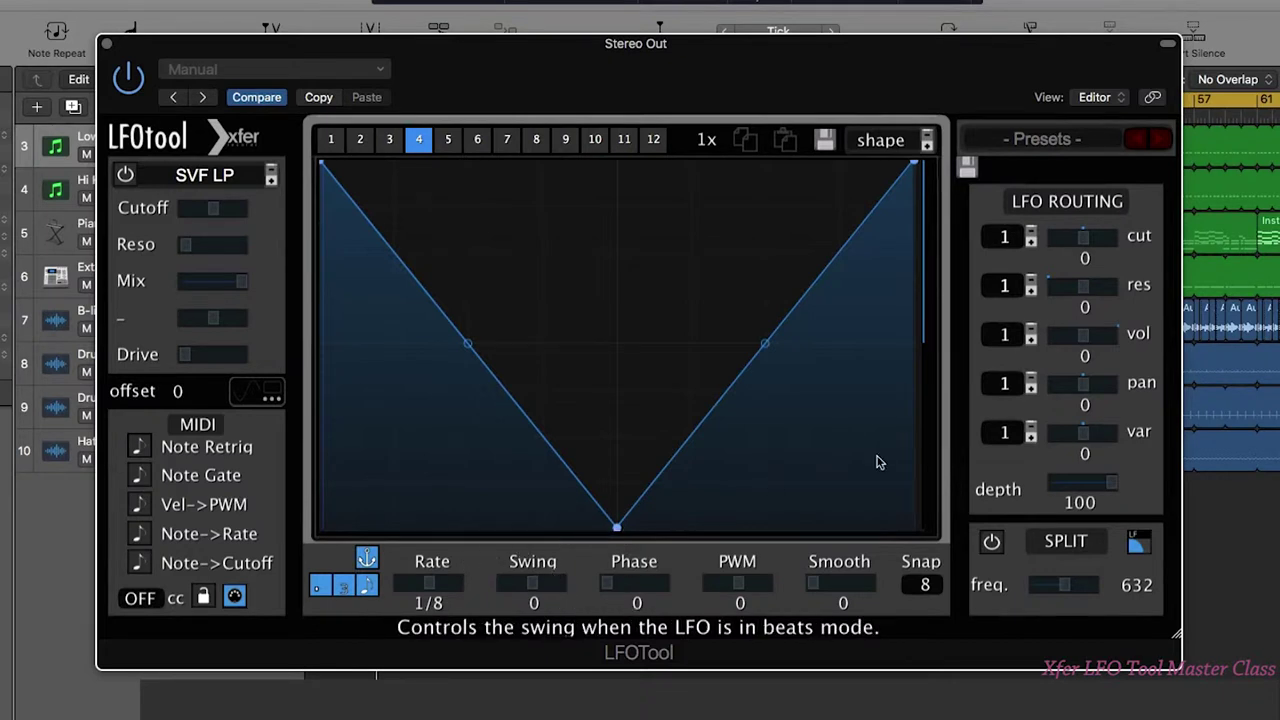
click(1082, 137)
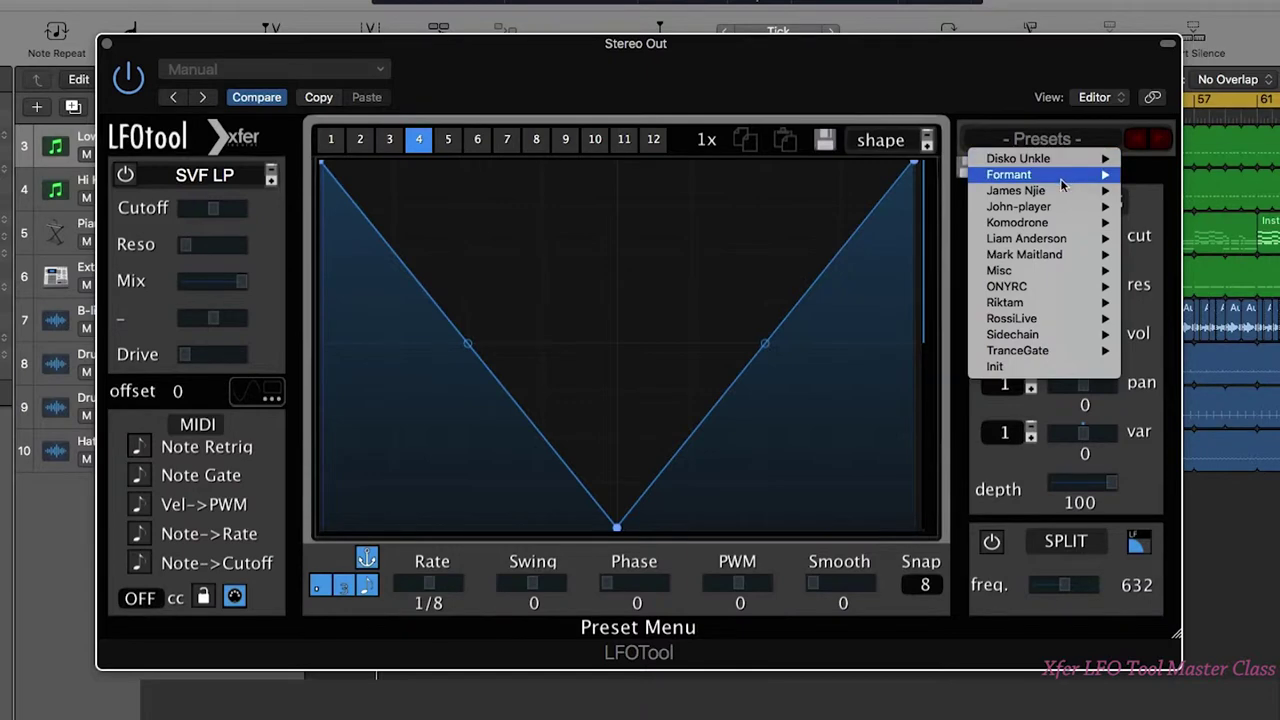
mouse_move(1048, 199)
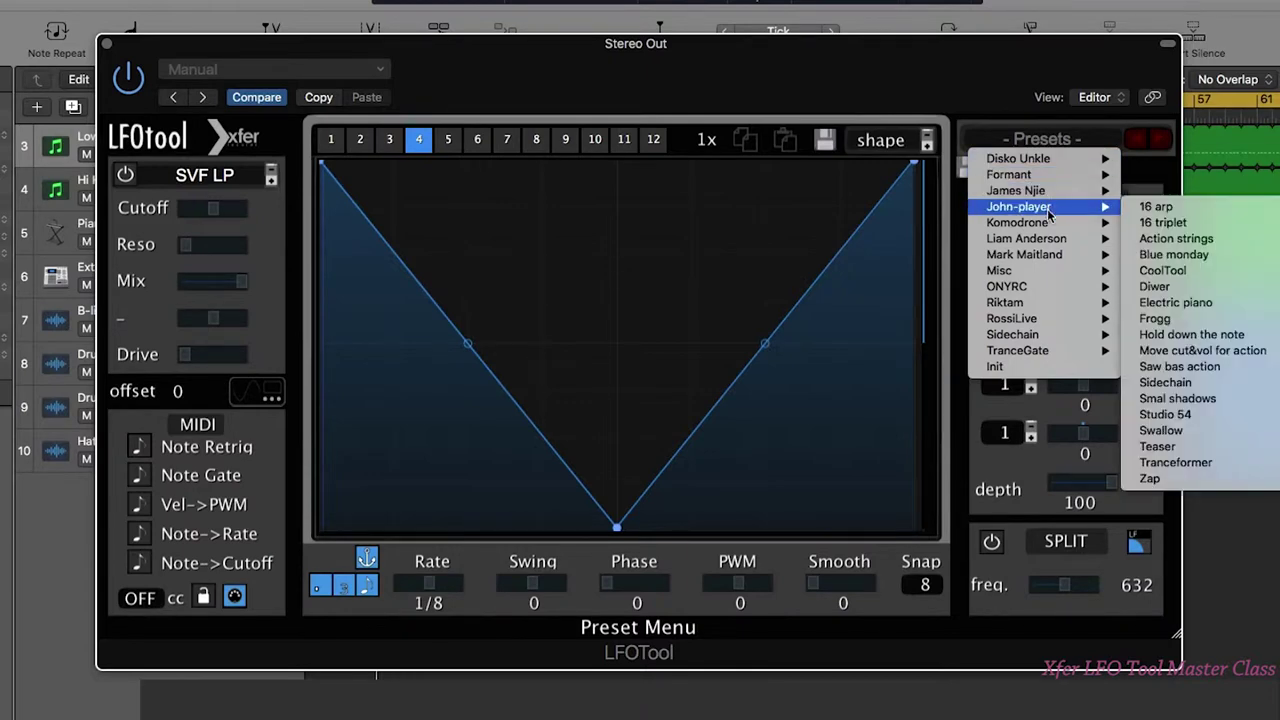
click(1078, 68)
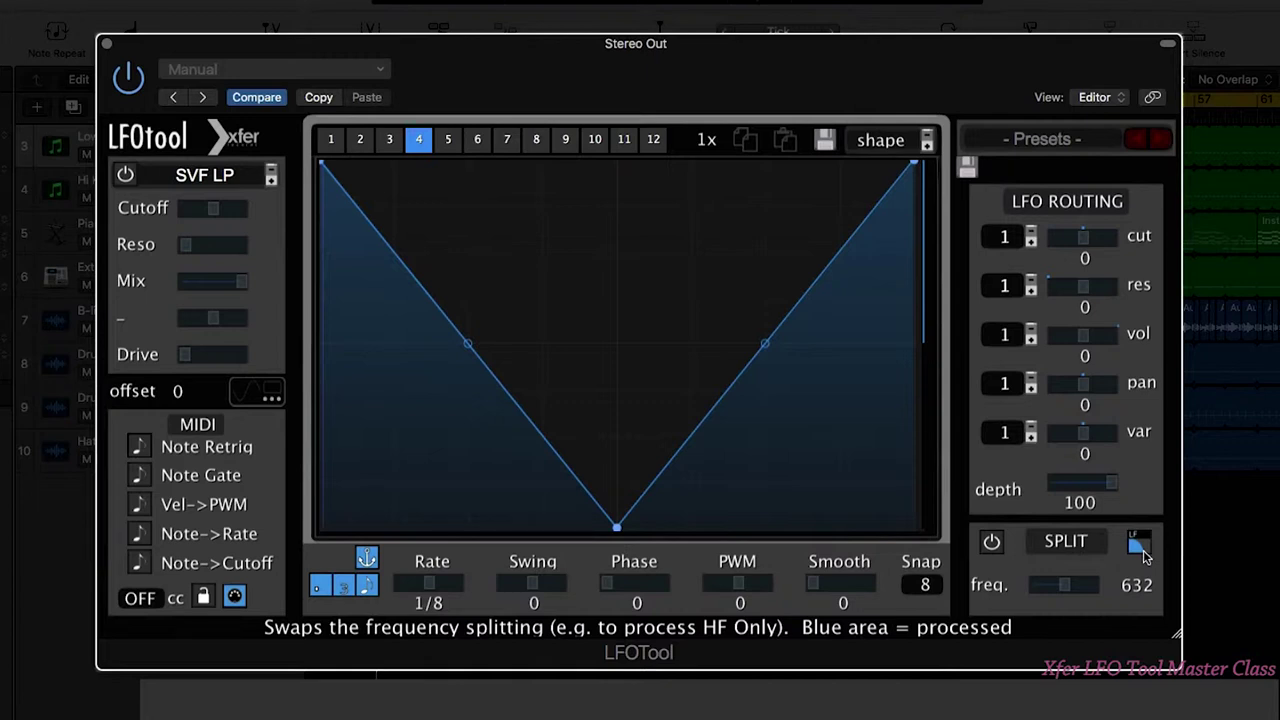
Step: Set the split to process HF, lower the crossover to 376, and resize the plugin window
click(1142, 549)
click(1140, 546)
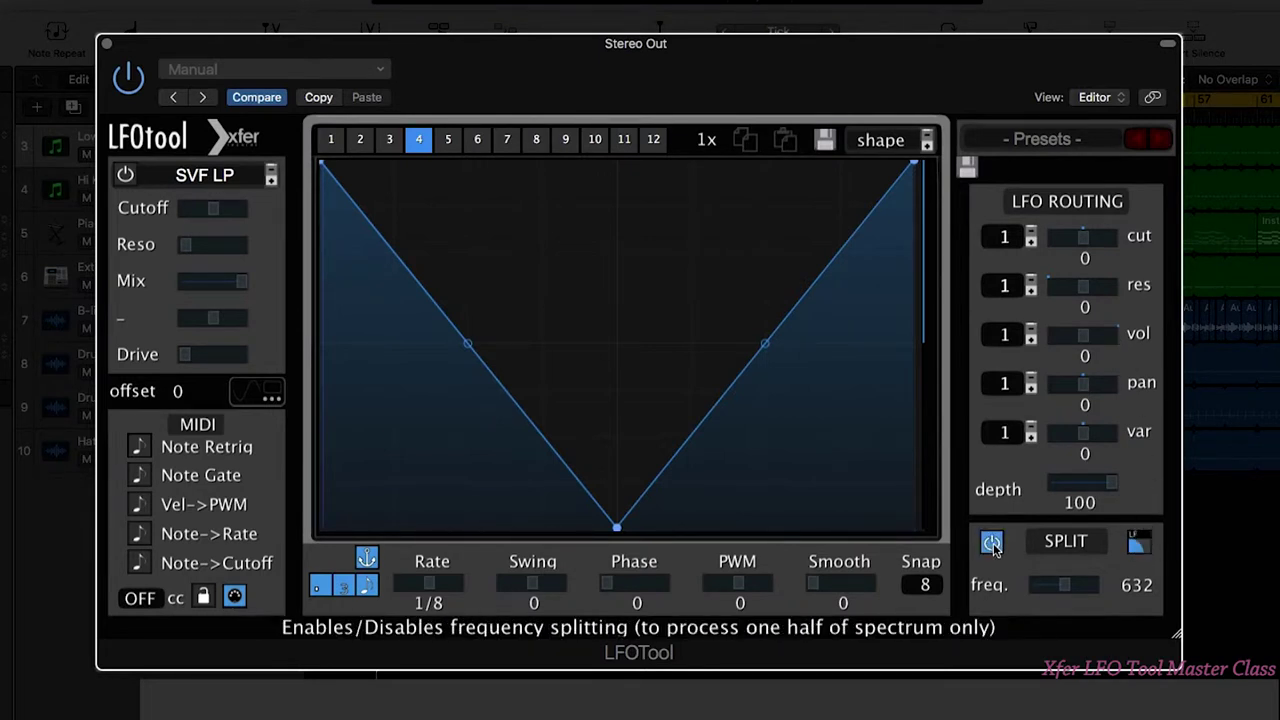
click(1146, 543)
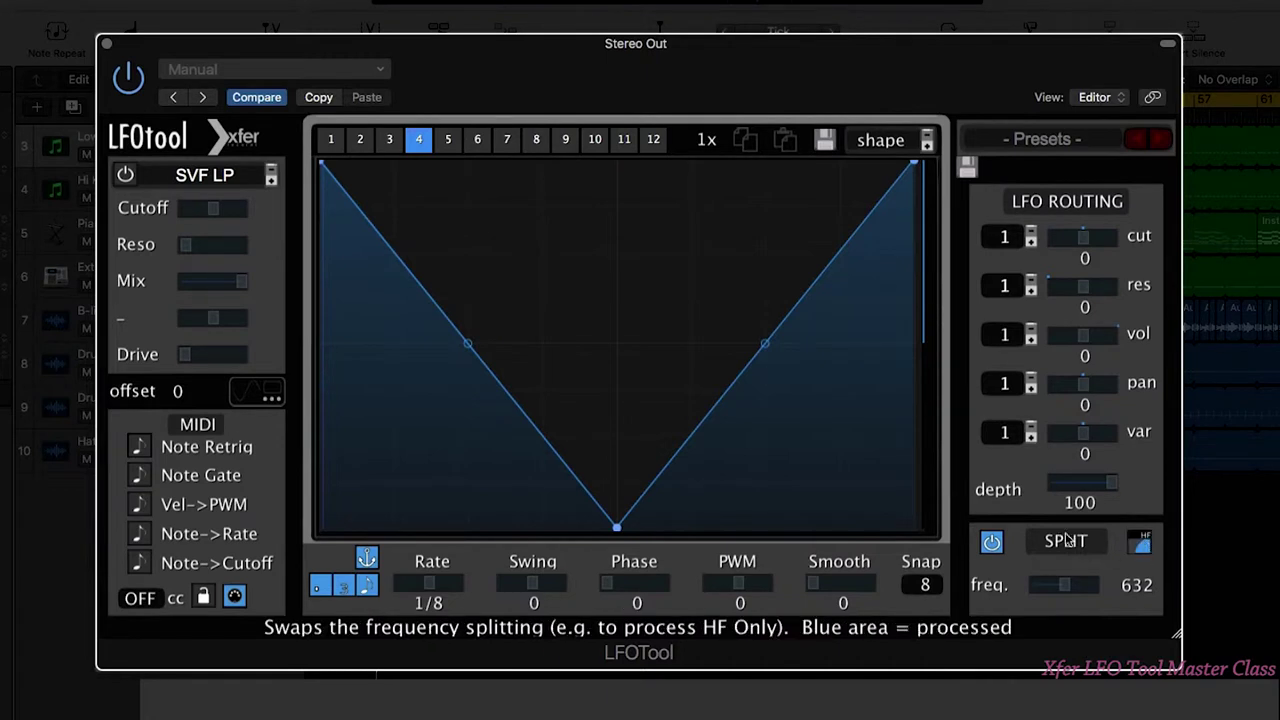
mouse_move(1065, 585)
mouse_down()
mouse_move(1051, 586)
mouse_move(1077, 586)
mouse_move(1055, 591)
mouse_up()
drag(1178, 638, 1250, 703)
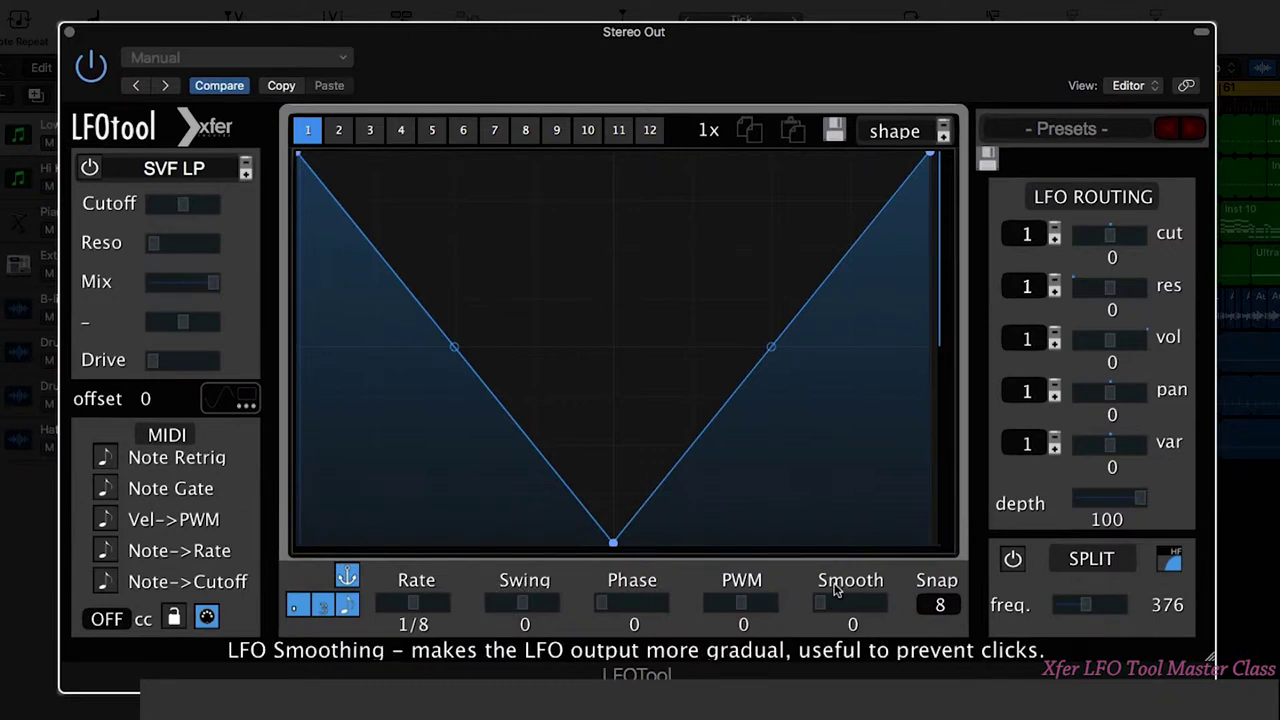
mouse_move(155, 175)
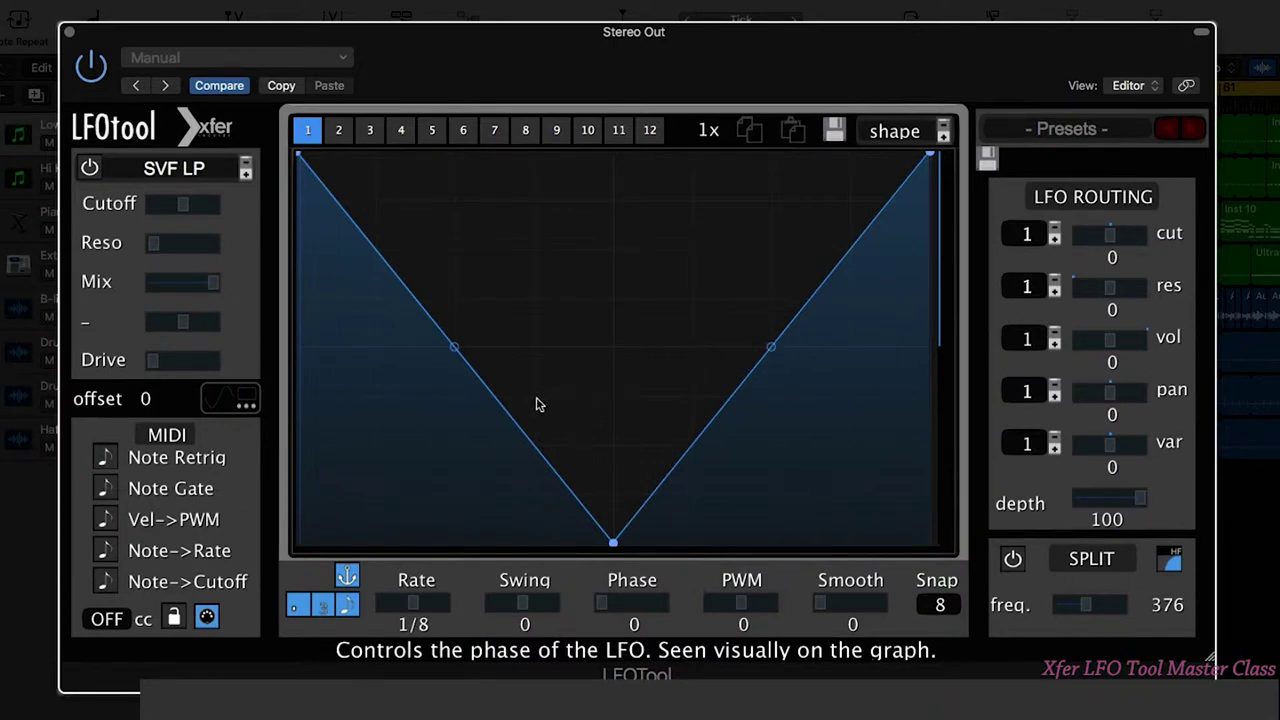
Step: Add, remove and re-add a point bending the left slope of graph 1's V
drag(516, 422, 537, 311)
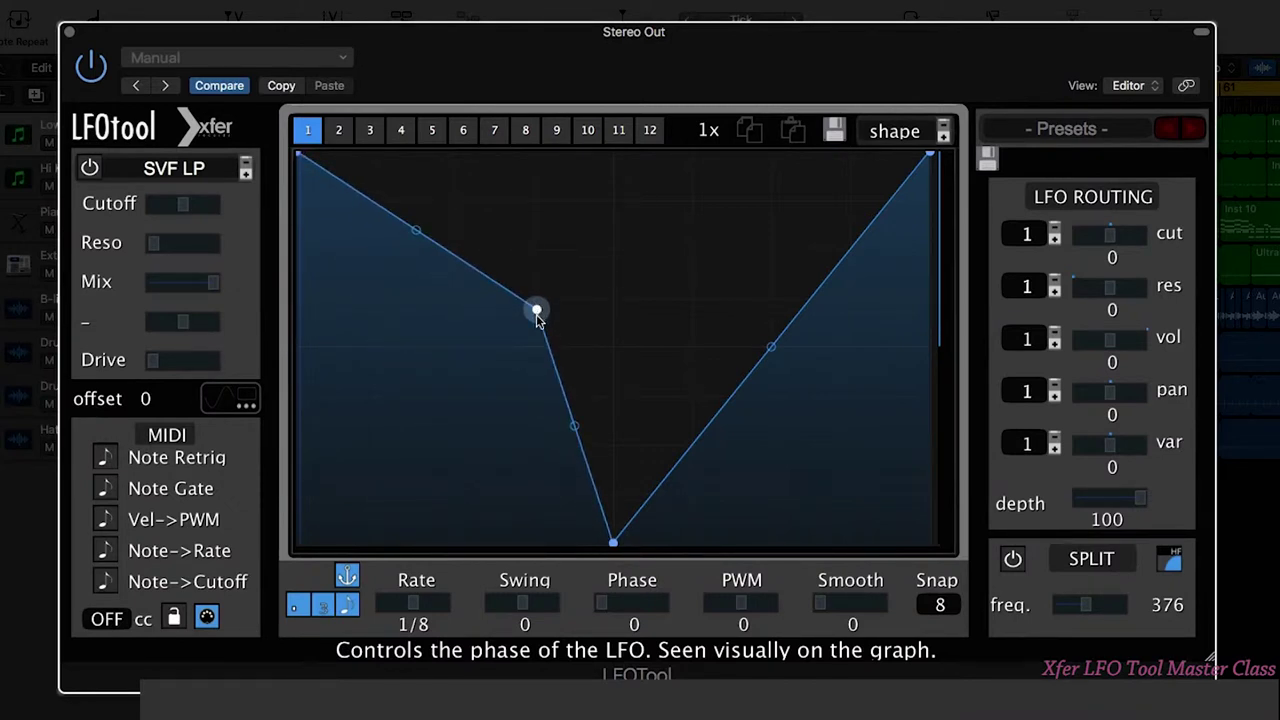
double_click(537, 311)
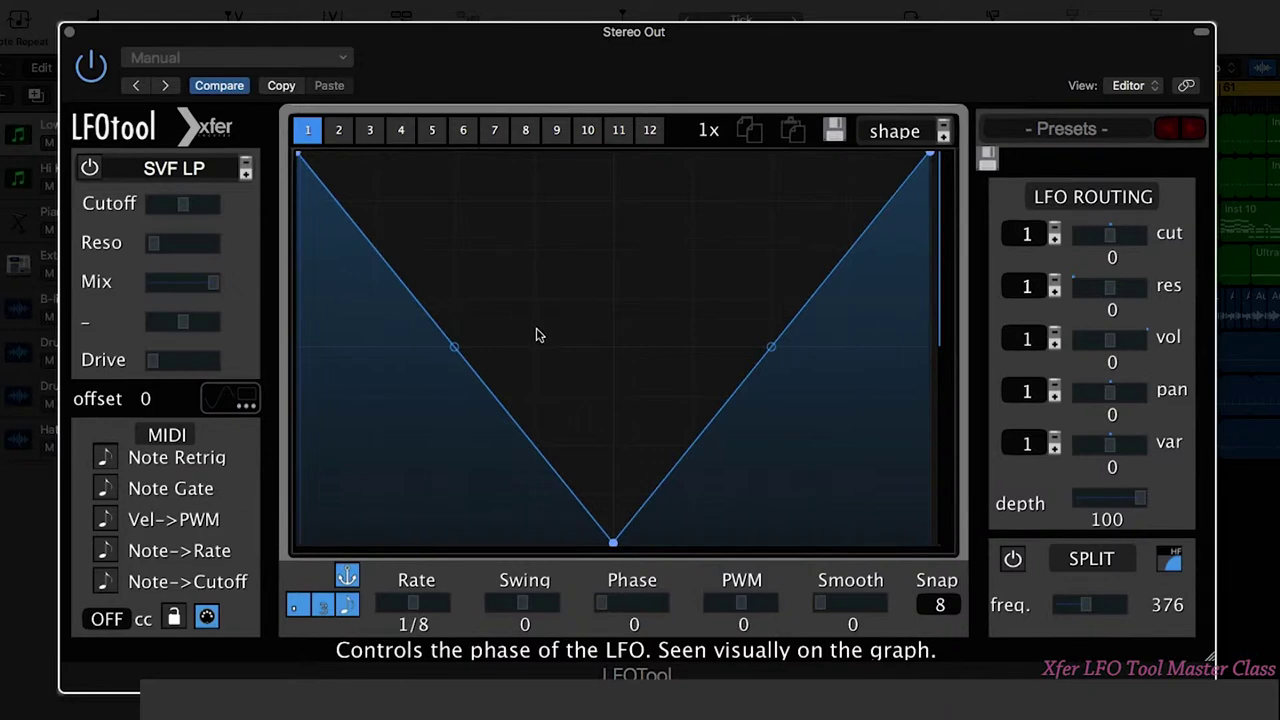
click(378, 256)
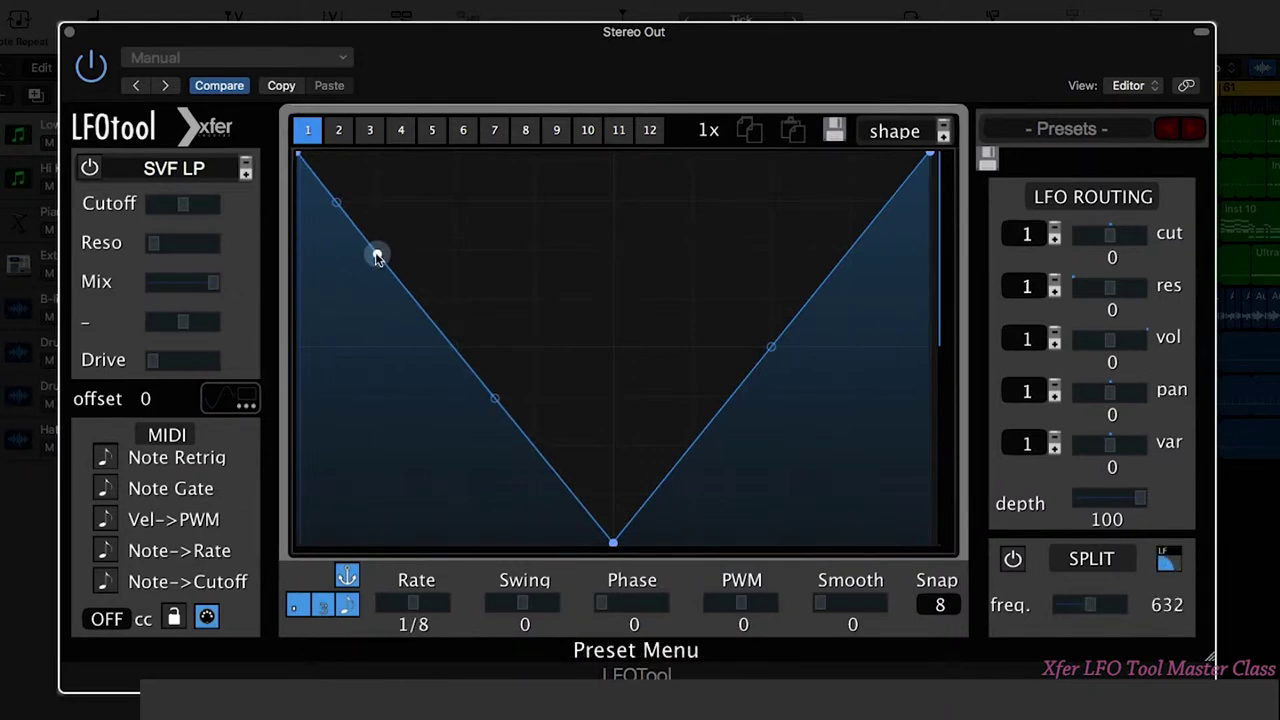
drag(377, 256, 457, 314)
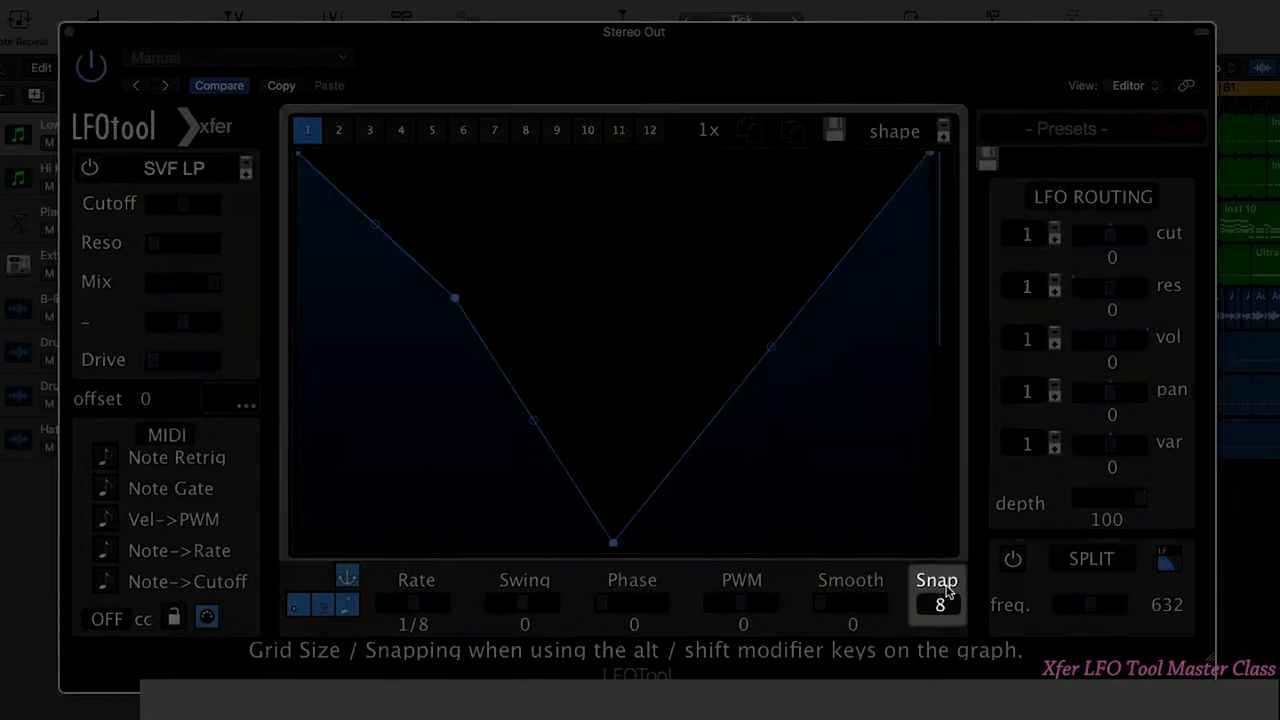
Step: Raise the snap grid to 16, delete the upper-left point, and return snap to 8
drag(949, 600, 949, 505)
drag(950, 585, 949, 533)
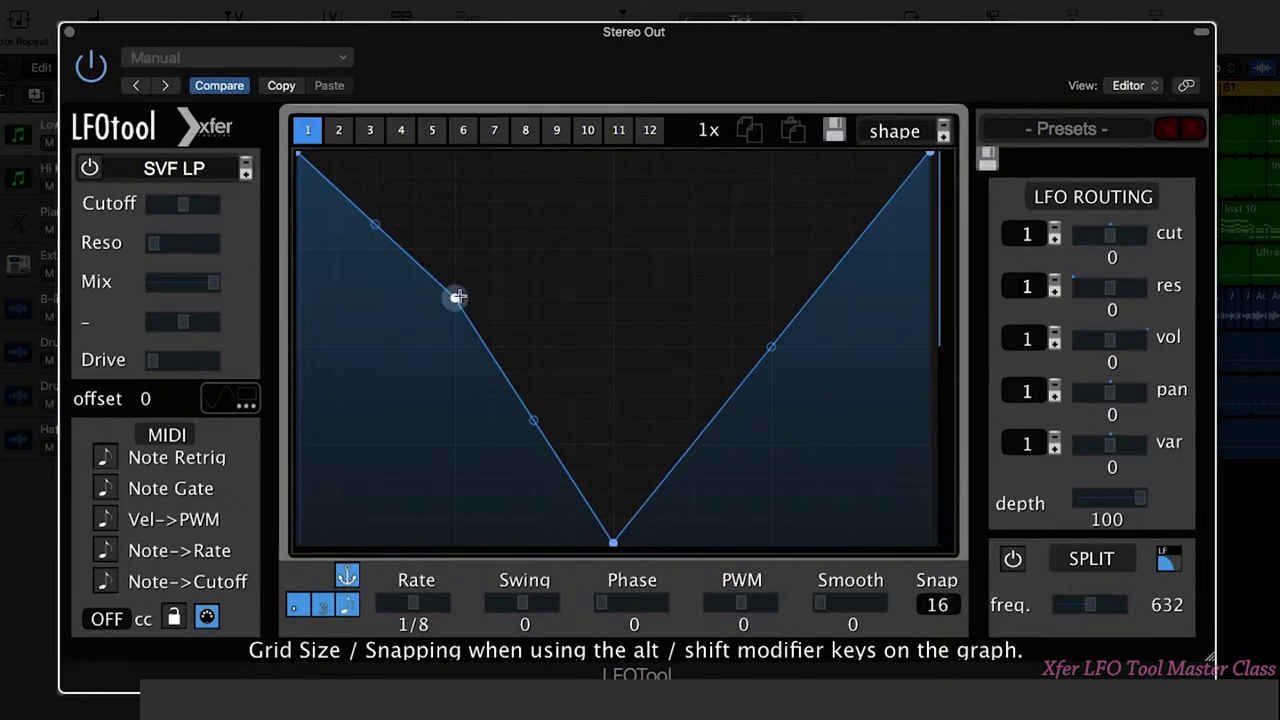
mouse_move(454, 298)
mouse_down()
mouse_move(497, 294)
mouse_move(371, 297)
mouse_move(453, 296)
mouse_up()
double_click(454, 298)
scroll(945, 605, down, 1)
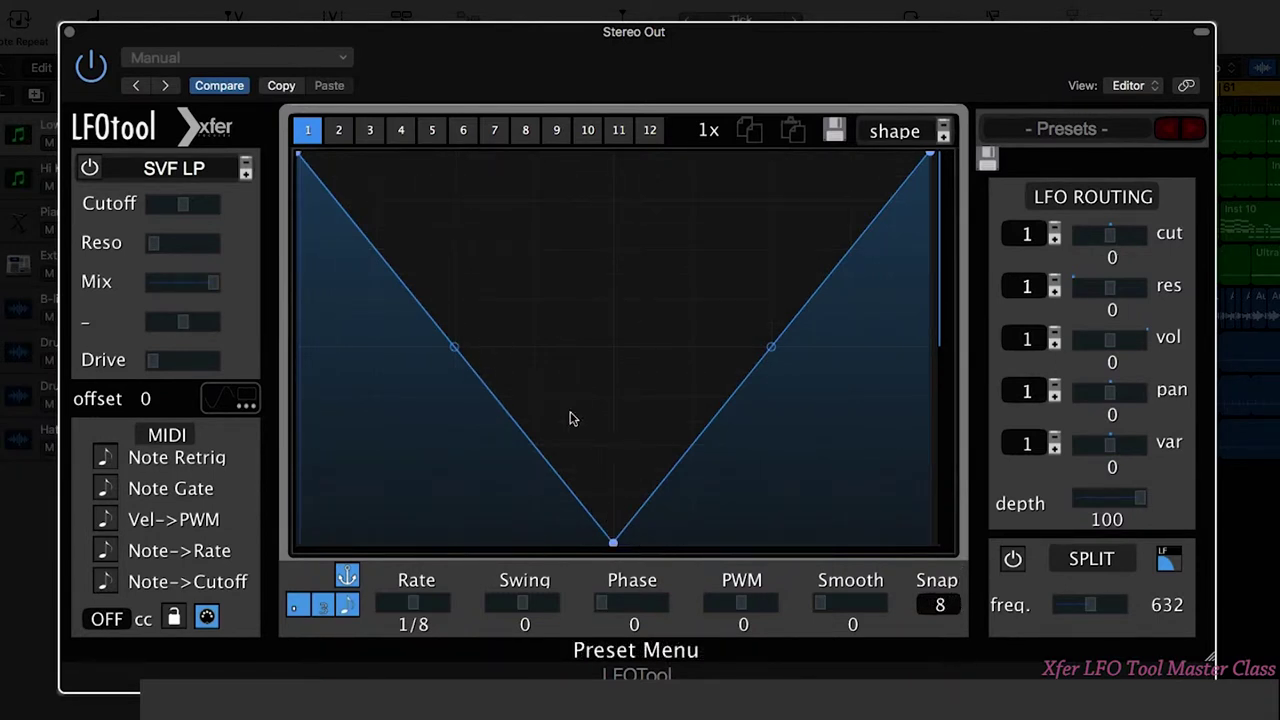
drag(455, 348, 450, 288)
double_click(443, 363)
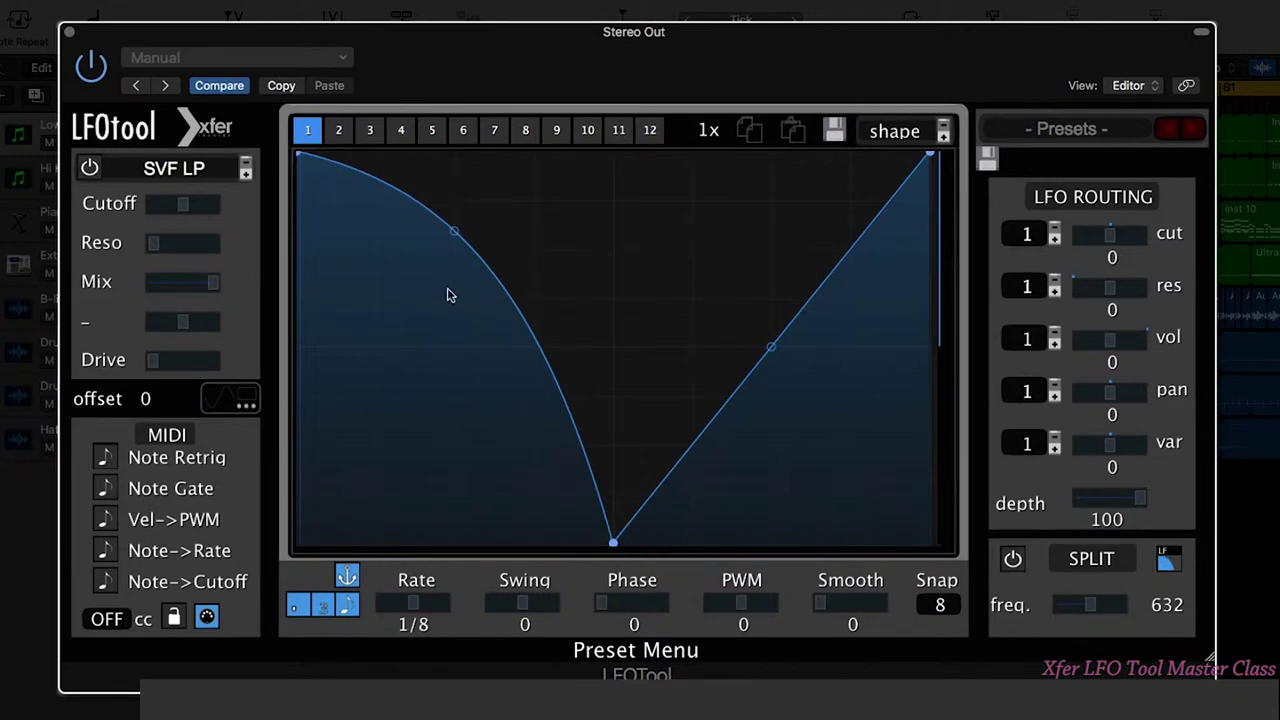
double_click(450, 230)
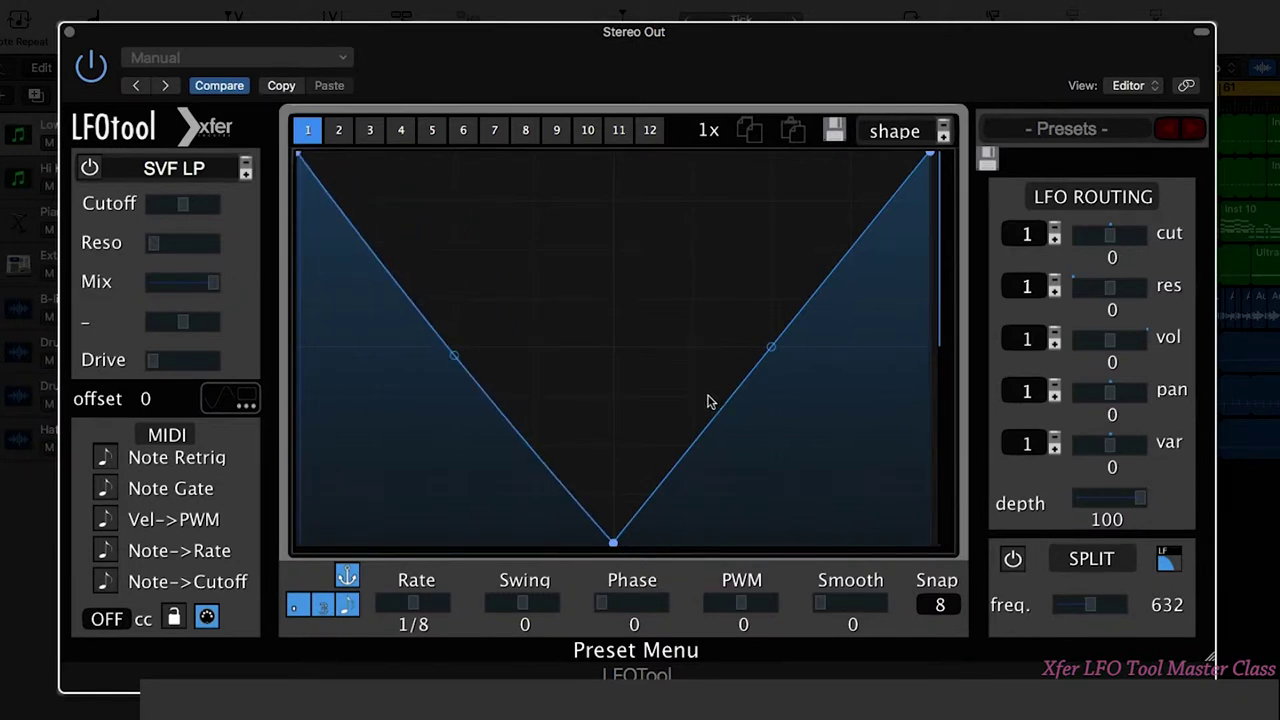
drag(727, 400, 729, 258)
mouse_move(888, 255)
mouse_down()
mouse_move(890, 225)
mouse_move(890, 385)
mouse_up()
drag(422, 292, 418, 234)
mouse_move(480, 381)
mouse_down()
mouse_move(490, 457)
mouse_move(500, 371)
mouse_up()
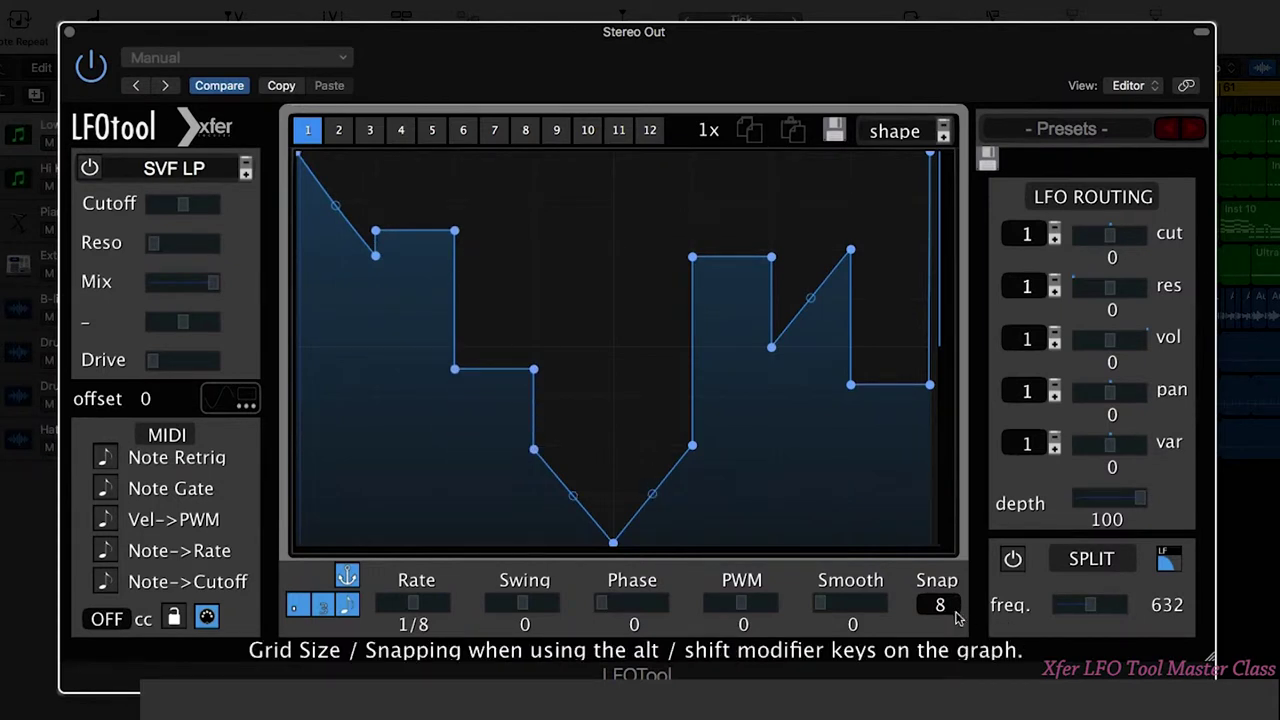
drag(950, 614, 950, 476)
drag(946, 613, 922, 547)
drag(668, 458, 670, 400)
drag(497, 366, 505, 298)
mouse_move(572, 494)
mouse_down()
mouse_move(560, 521)
mouse_move(595, 379)
mouse_up()
drag(757, 260, 758, 171)
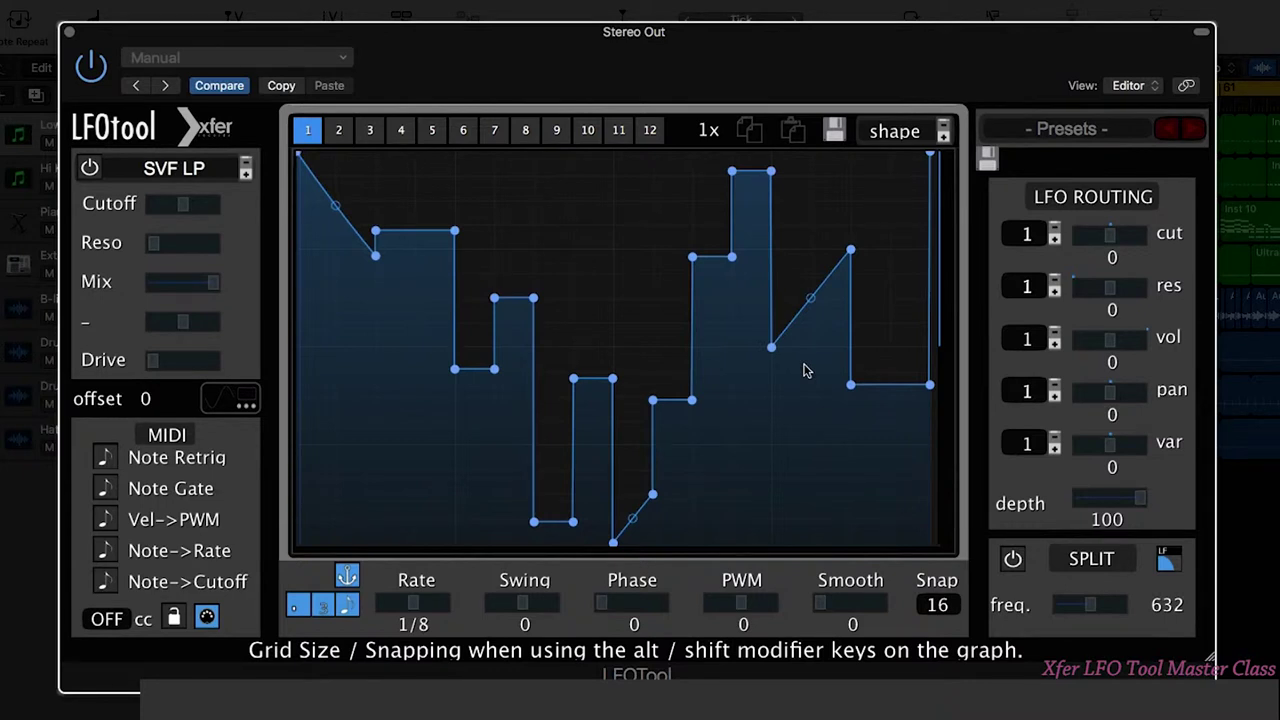
click(1066, 128)
click(1054, 356)
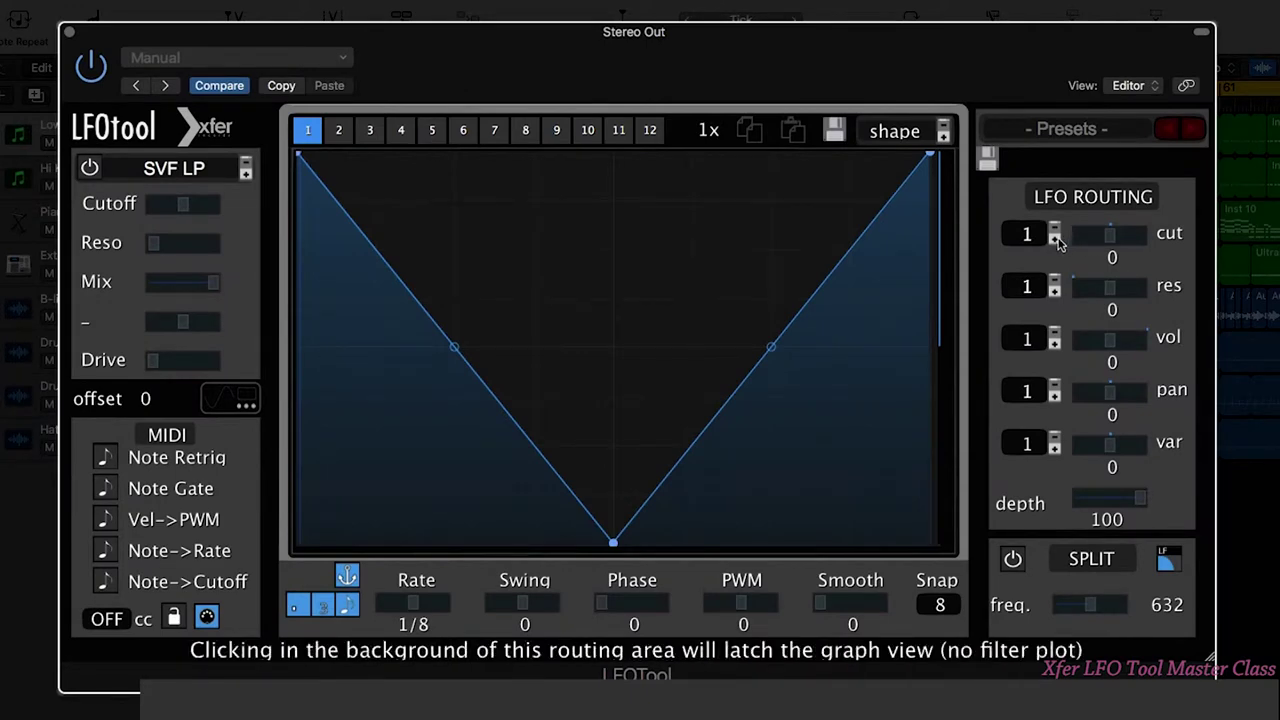
Step: Assign cutoff to graph 2, change resonance's graph, and give graph 2 the Basic saw down shape
click(1054, 233)
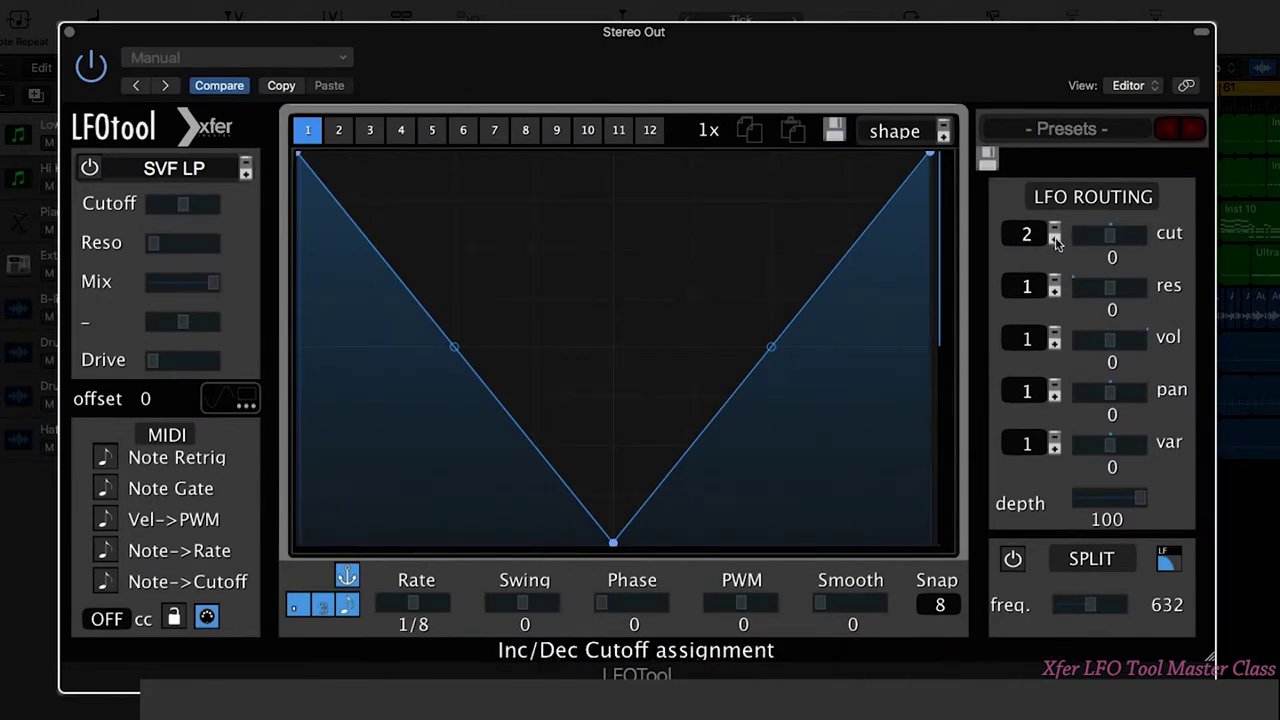
click(1054, 281)
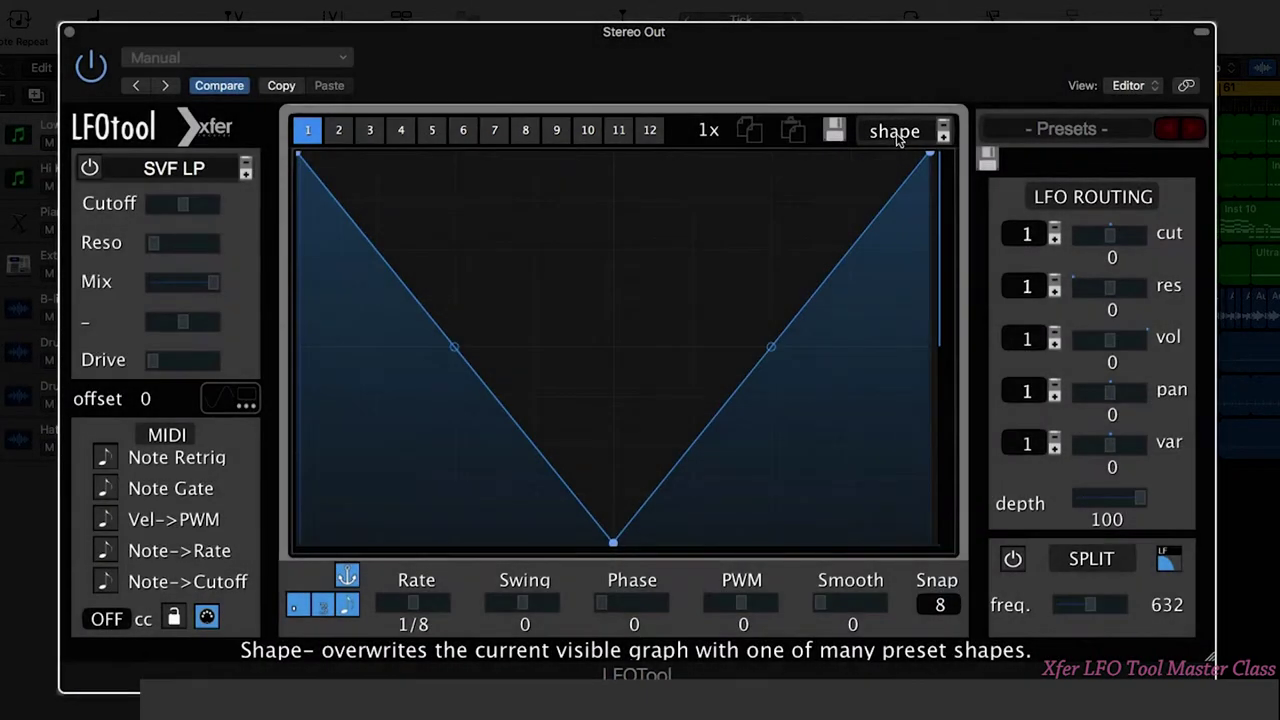
click(340, 131)
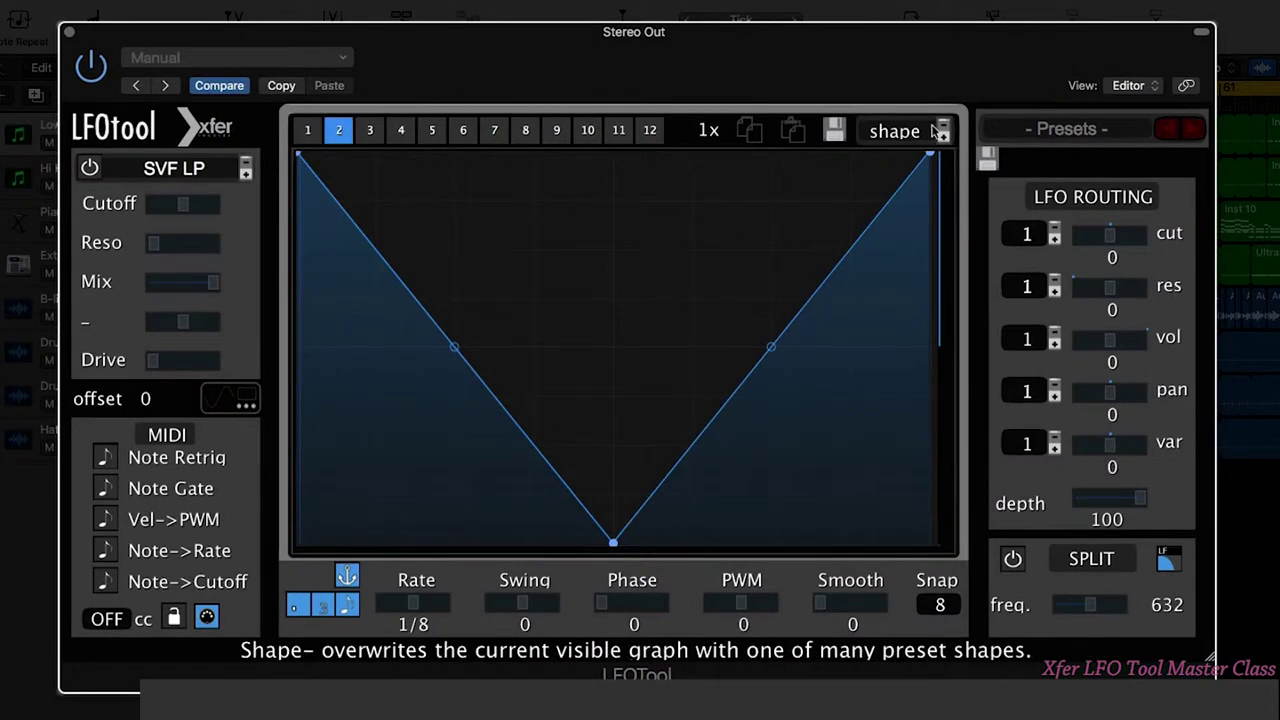
click(895, 131)
mouse_move(909, 153)
click(1047, 243)
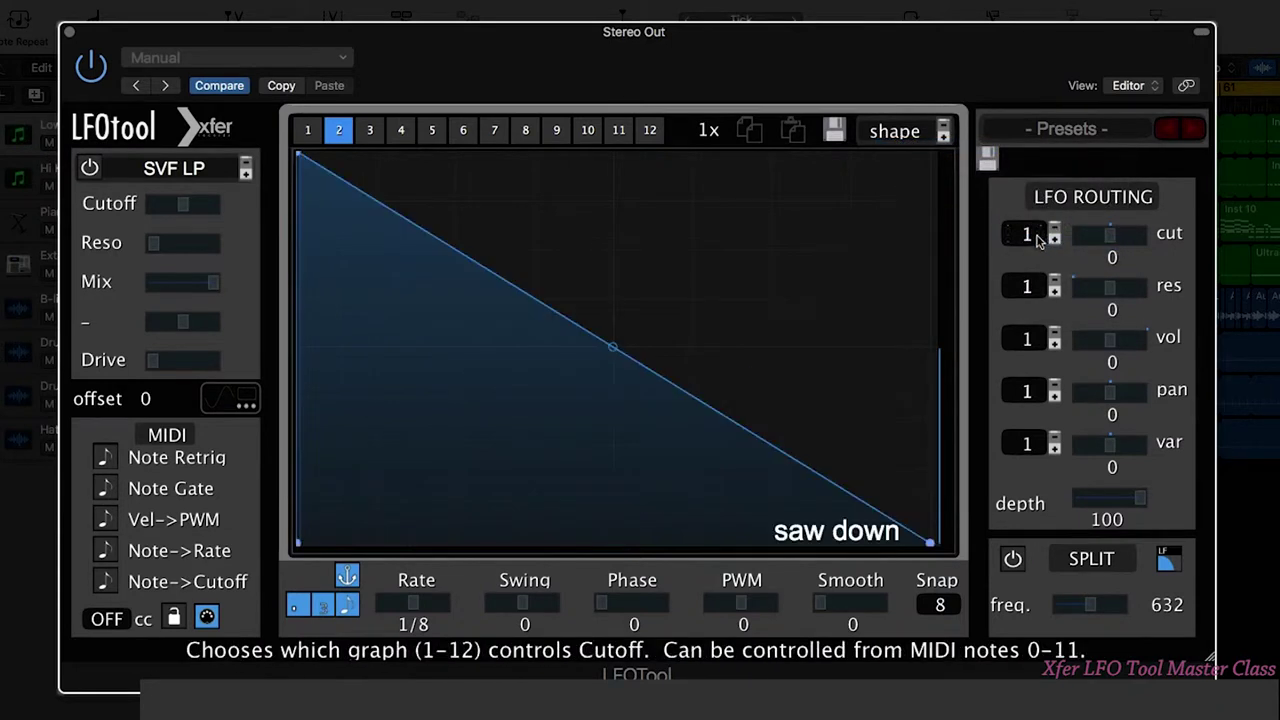
Step: Give graph 3 the Sidechain SC6 shape
click(371, 133)
click(905, 131)
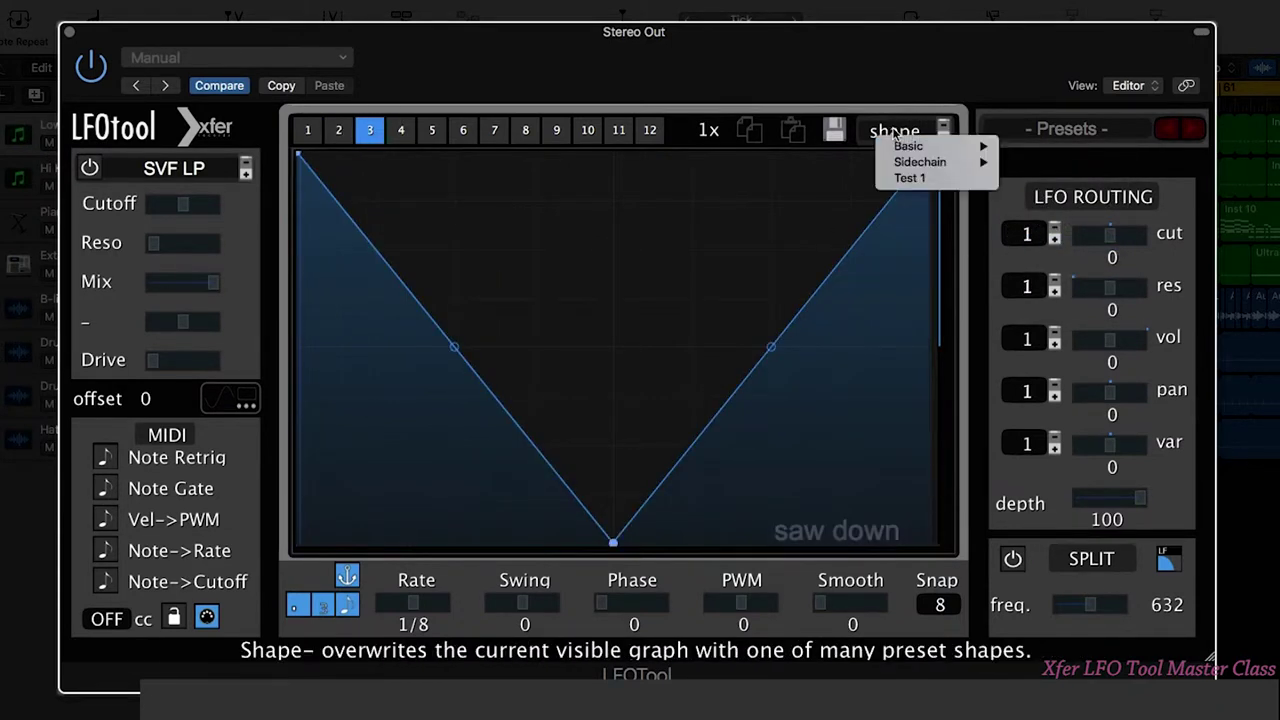
mouse_move(915, 146)
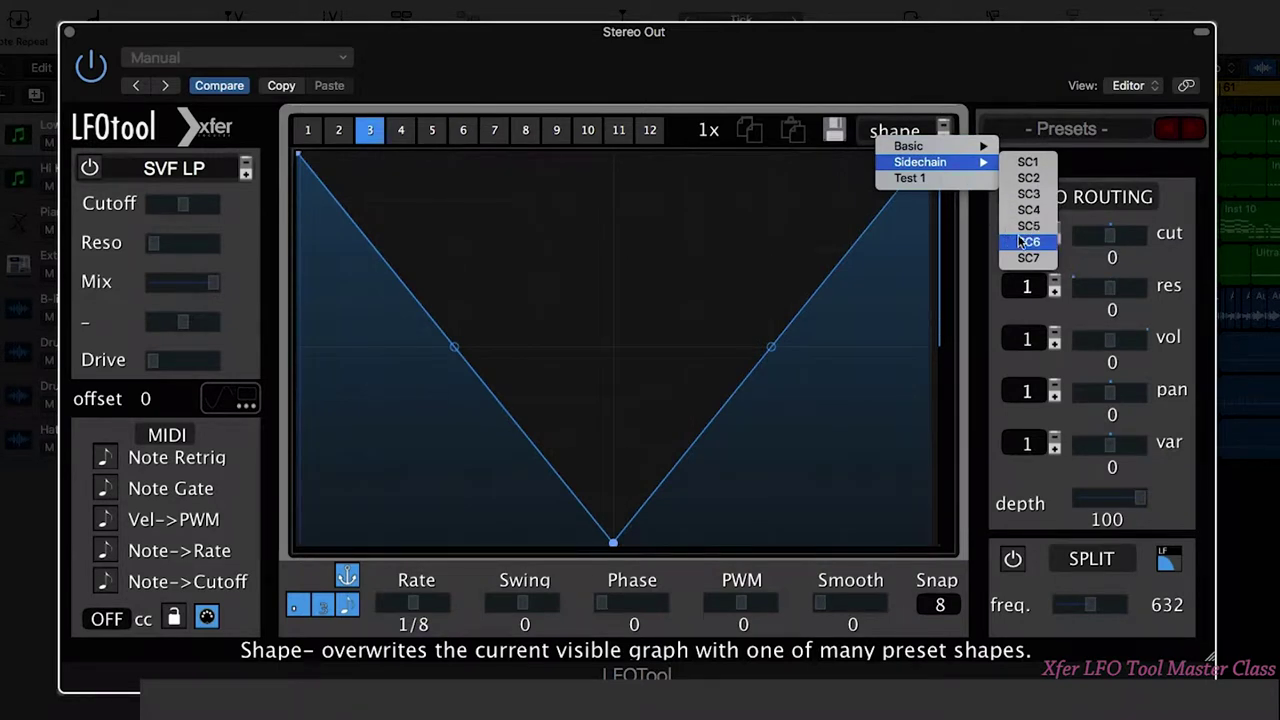
click(1020, 242)
Step: On graph 1, set cutoff modulation to 67 and route resonance to graph 2 at about 52
click(308, 130)
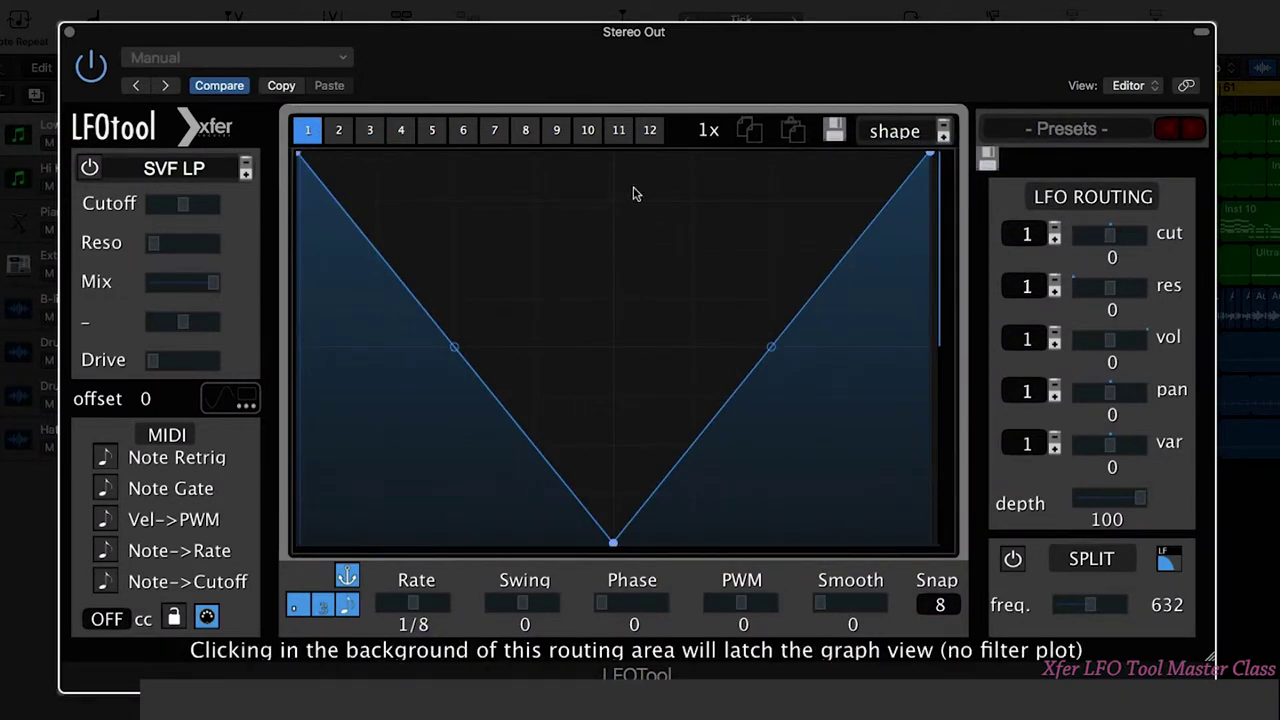
drag(1108, 234, 1158, 238)
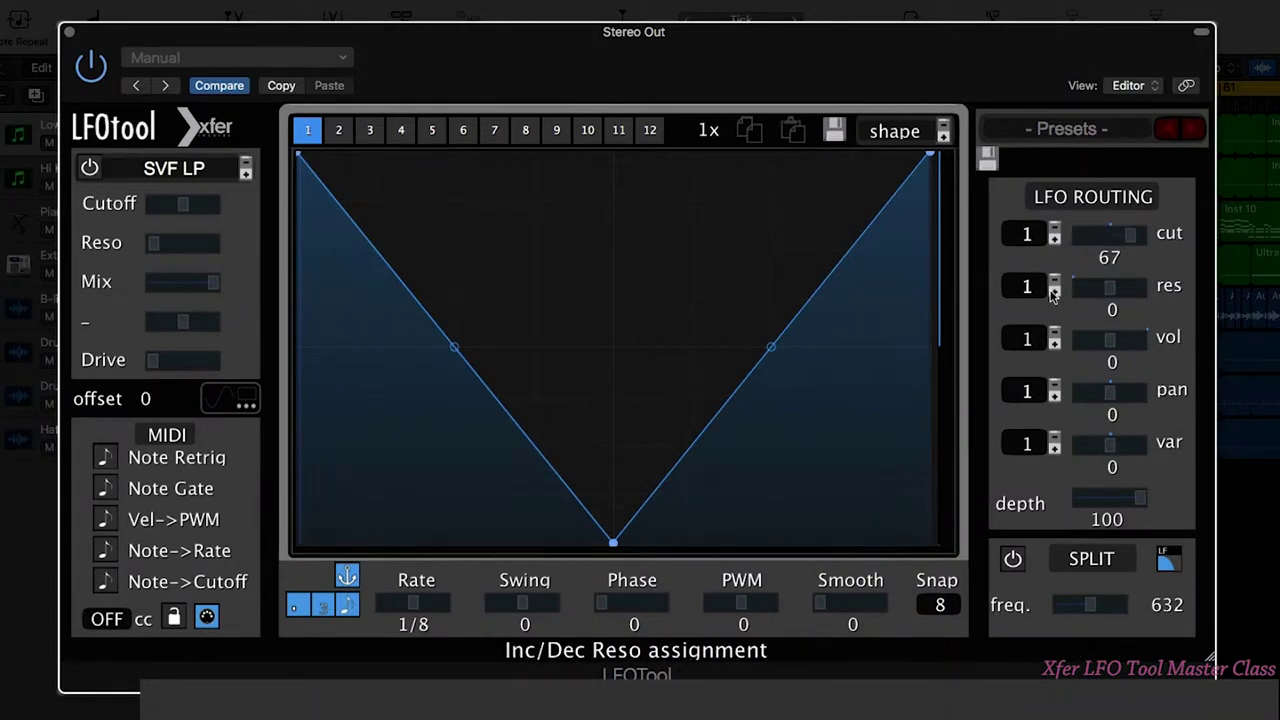
click(1054, 281)
drag(1110, 288, 1168, 289)
Step: Route volume to graph 3 with a raised amount of 59 and switch the filter on
click(1054, 336)
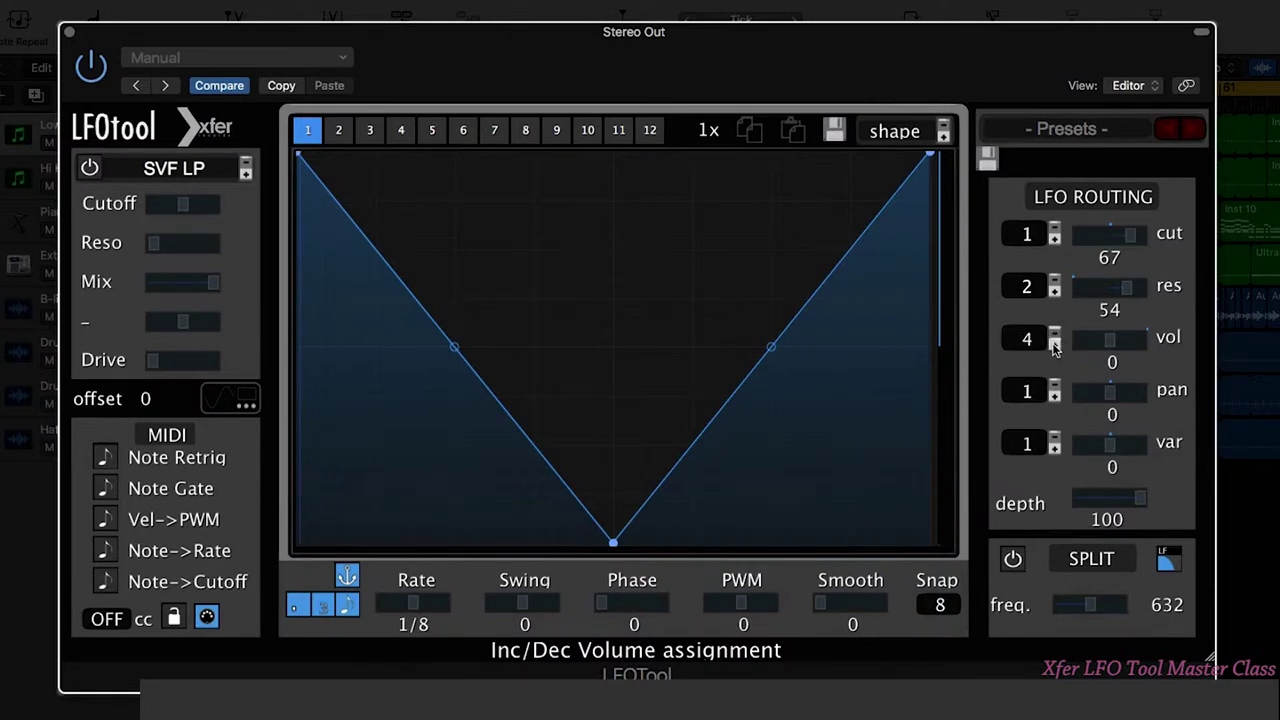
click(1054, 345)
drag(1110, 340, 1172, 342)
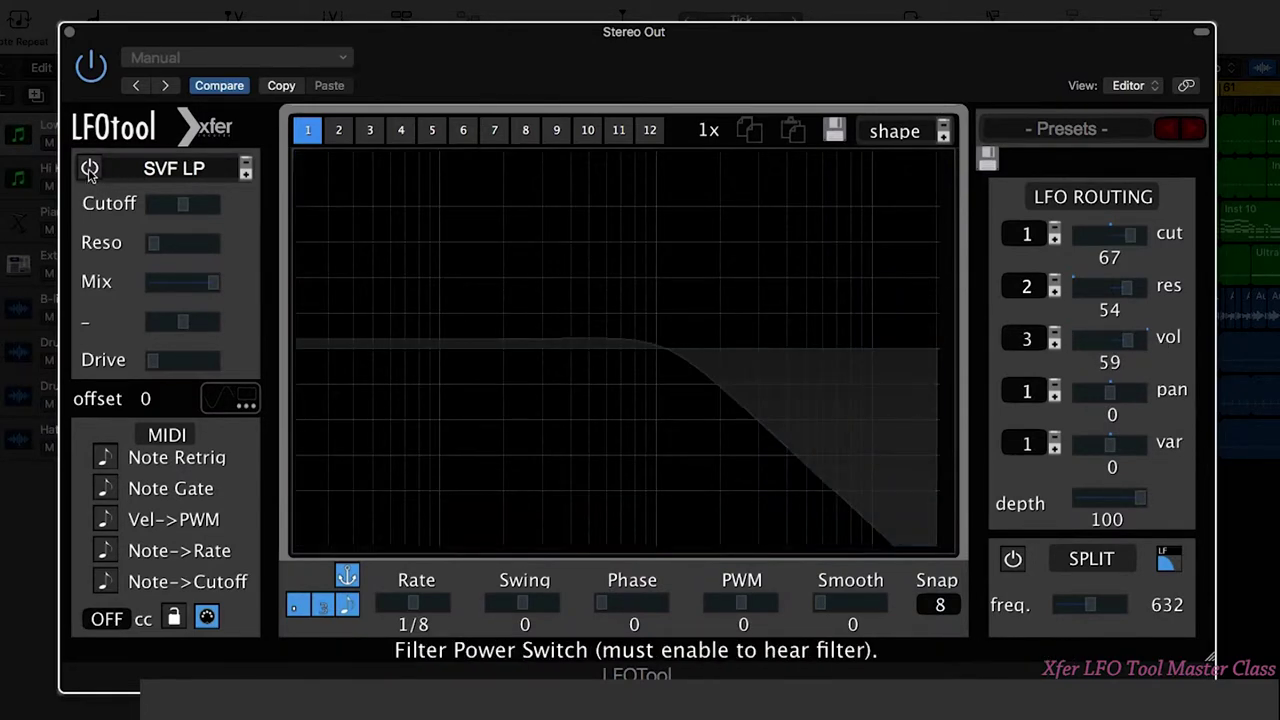
click(90, 168)
Step: Raise the resonance amount to 100, stop playback, and show graph 3
drag(375, 99, 421, 95)
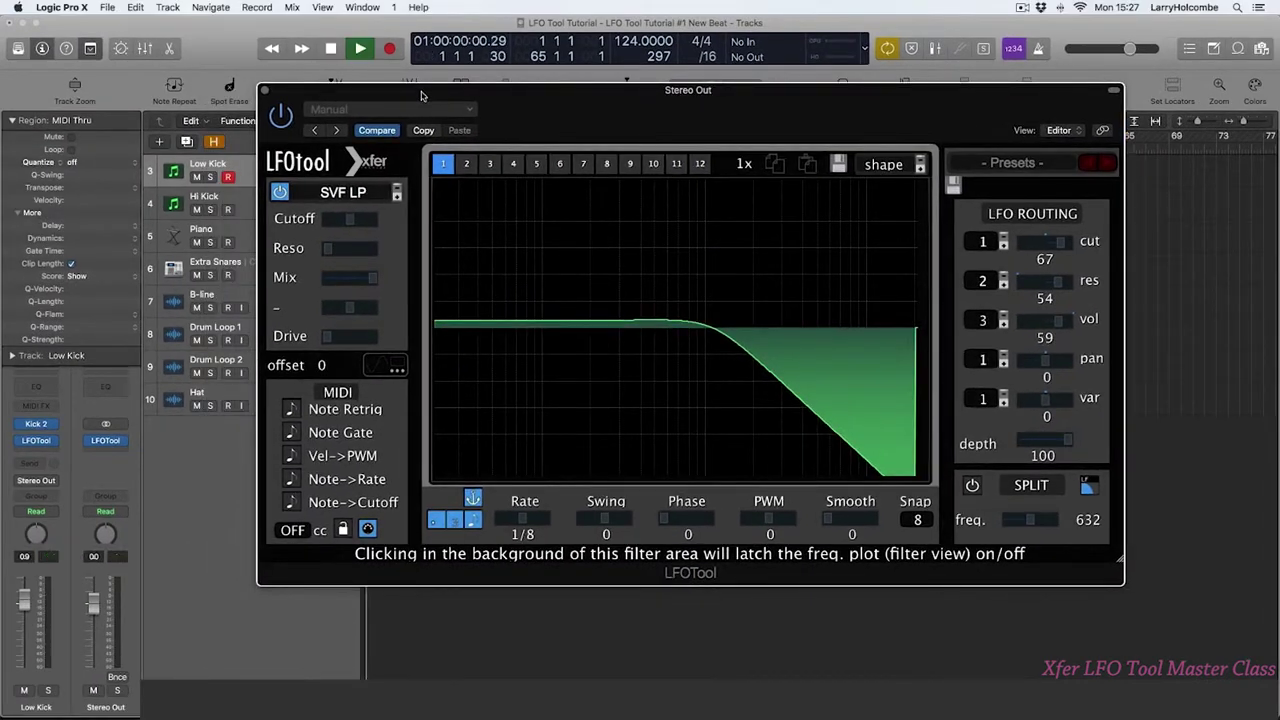
mouse_move(791, 237)
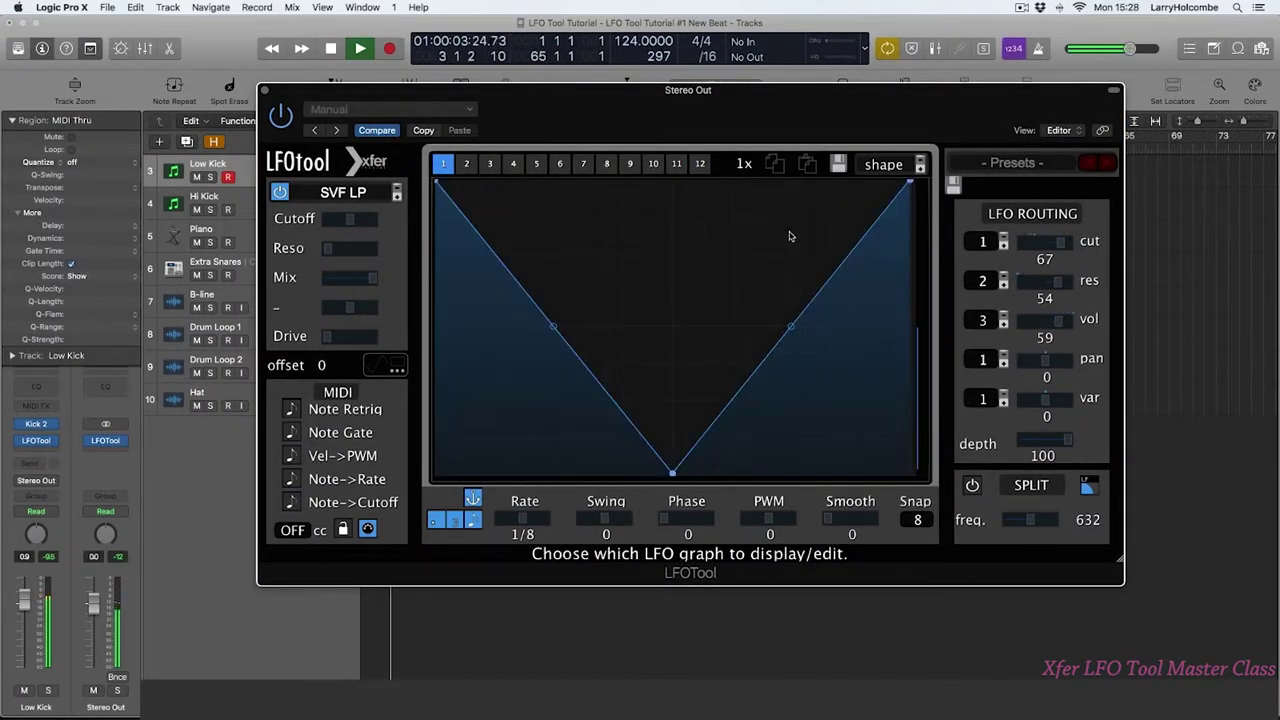
drag(1045, 281, 1068, 281)
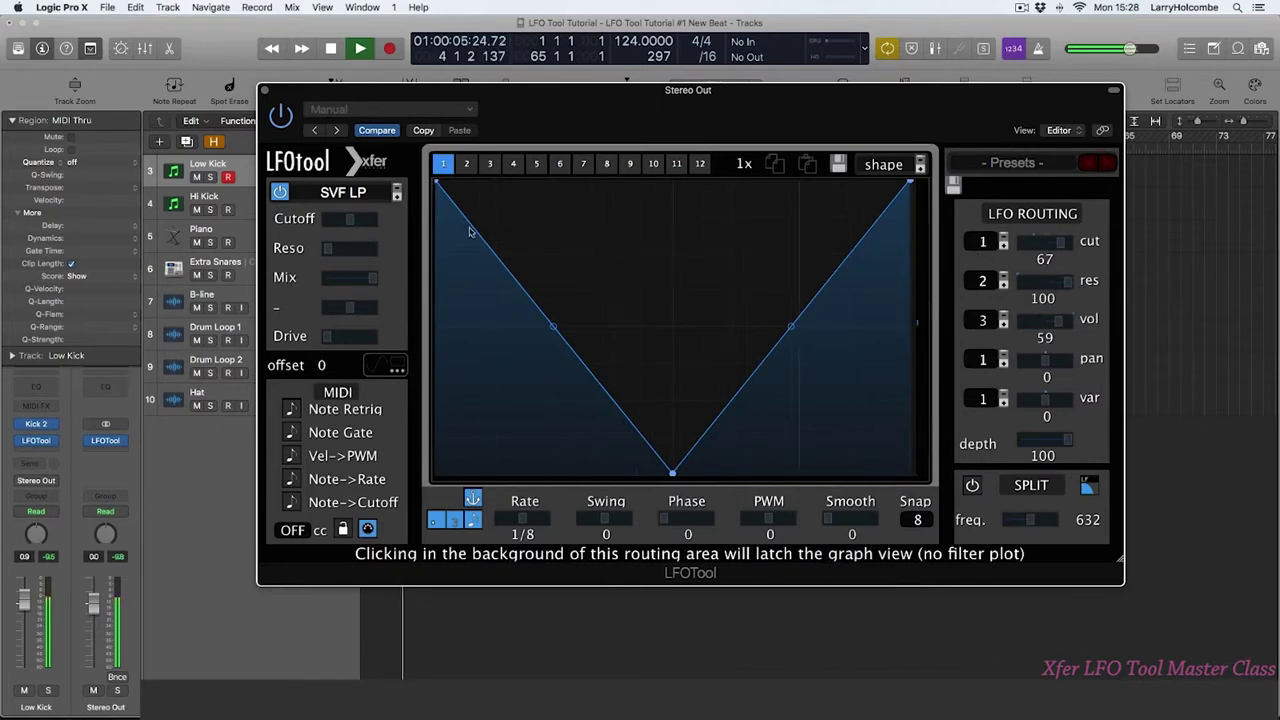
mouse_move(330, 245)
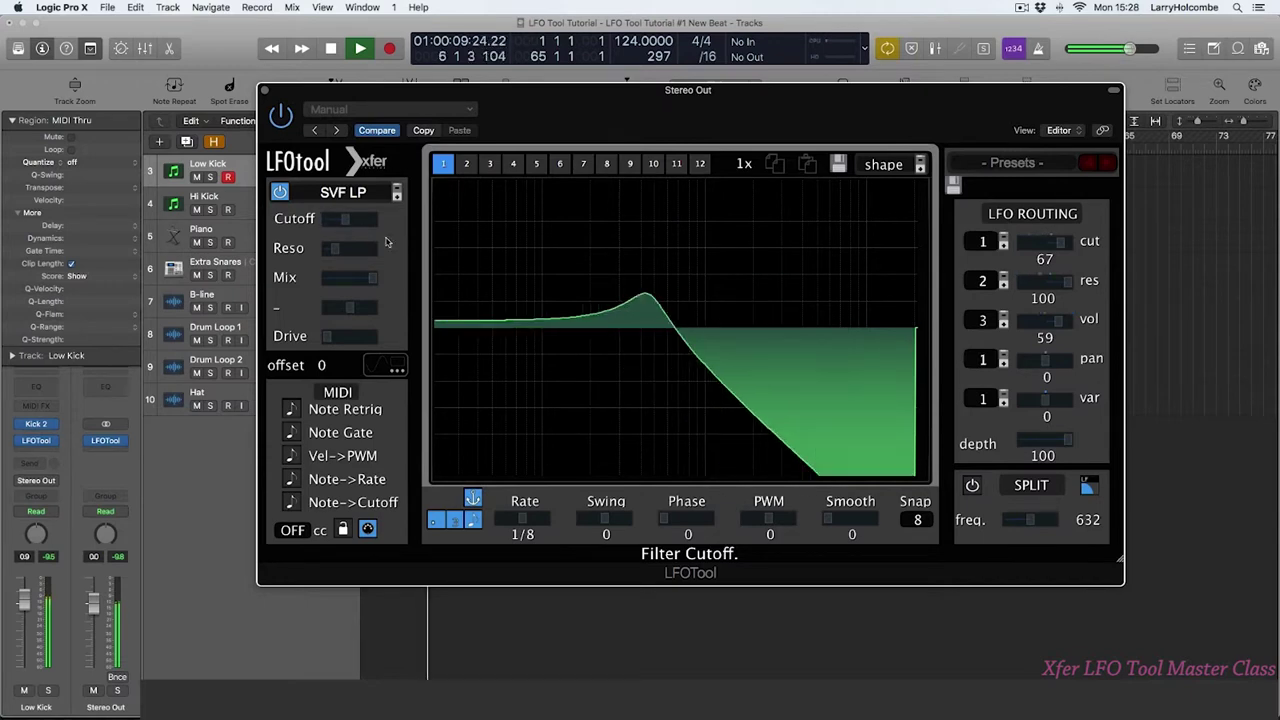
key(space)
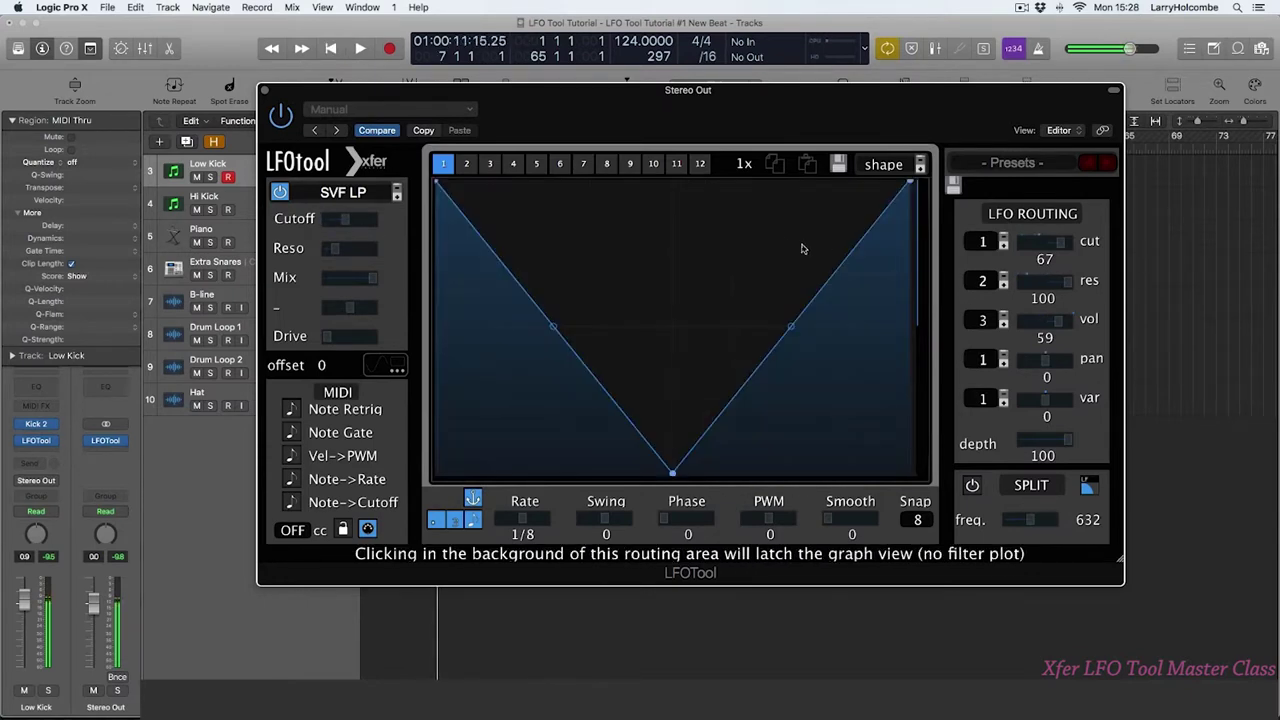
click(489, 163)
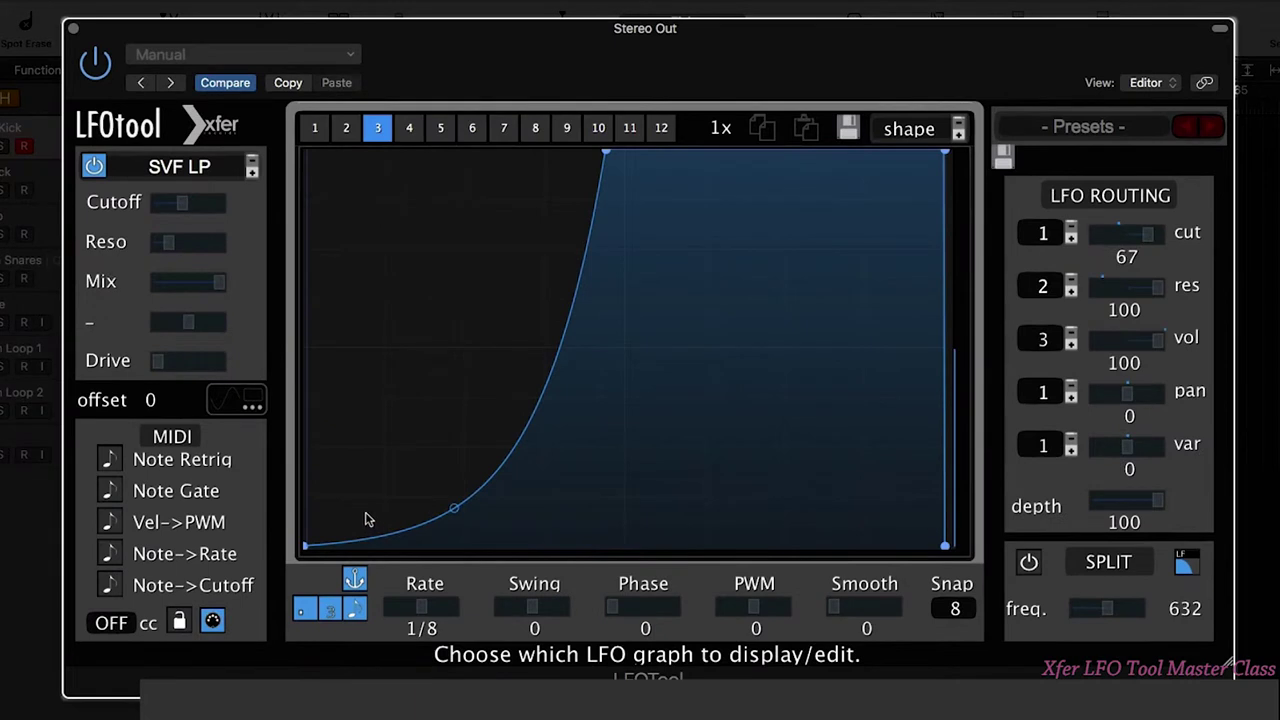
Step: Draw graph 3 as alternating full and empty steps and lower the volume amount to 23
mouse_move(365, 519)
mouse_down()
mouse_move(340, 297)
mouse_move(355, 306)
mouse_move(365, 100)
mouse_up()
drag(412, 466, 422, 571)
mouse_move(508, 424)
mouse_down()
mouse_move(500, 277)
mouse_move(514, 77)
mouse_up()
drag(580, 206, 582, 625)
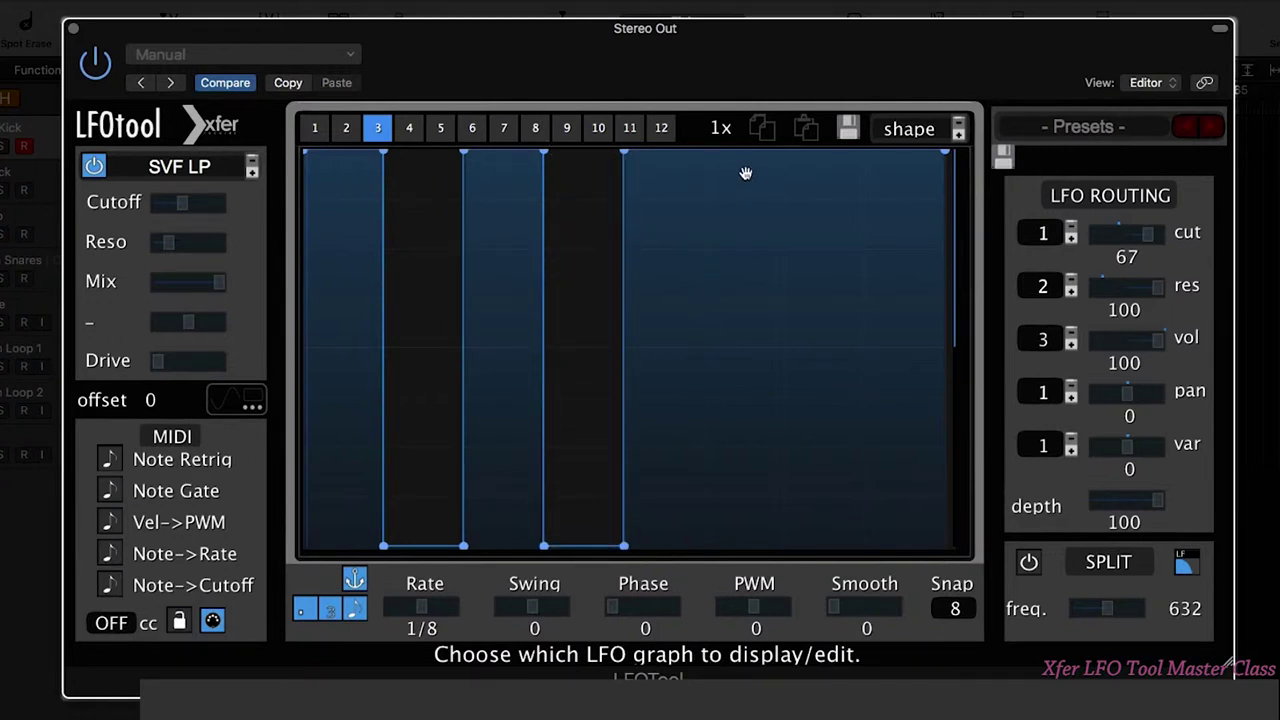
drag(743, 174, 746, 585)
mouse_move(882, 222)
mouse_down()
mouse_move(917, 338)
mouse_move(913, 583)
mouse_up()
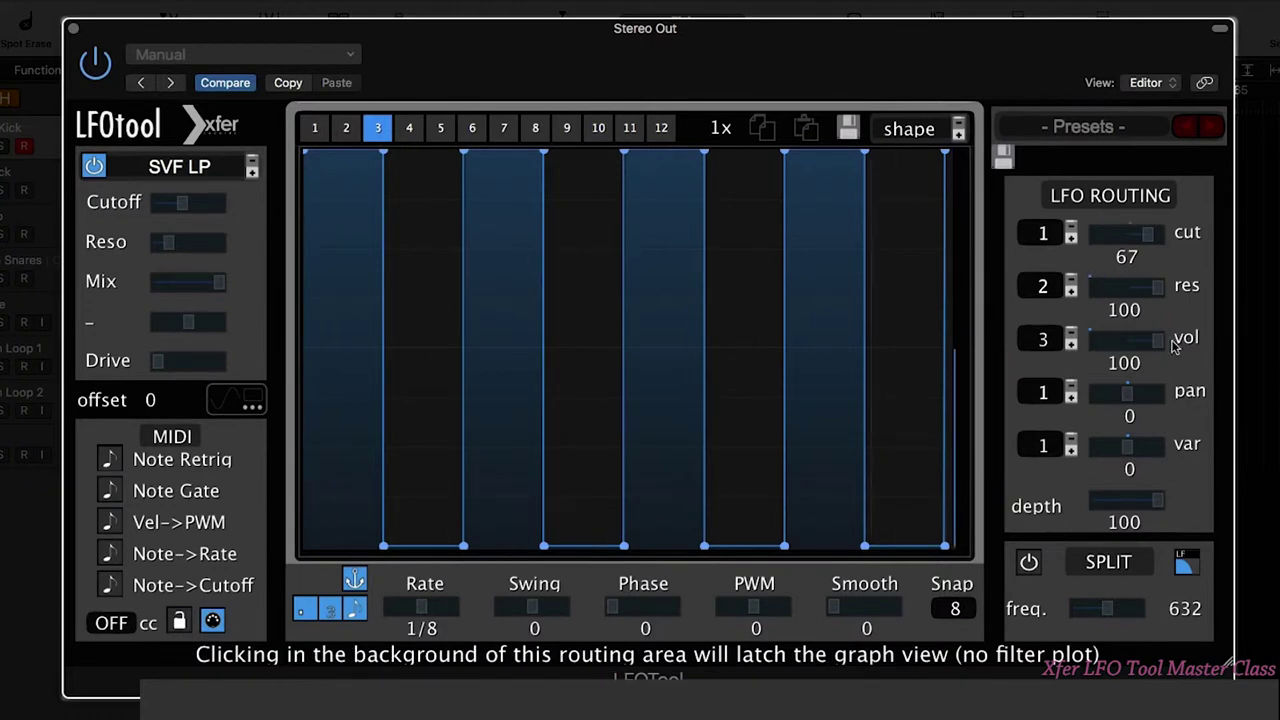
drag(1155, 342, 1114, 342)
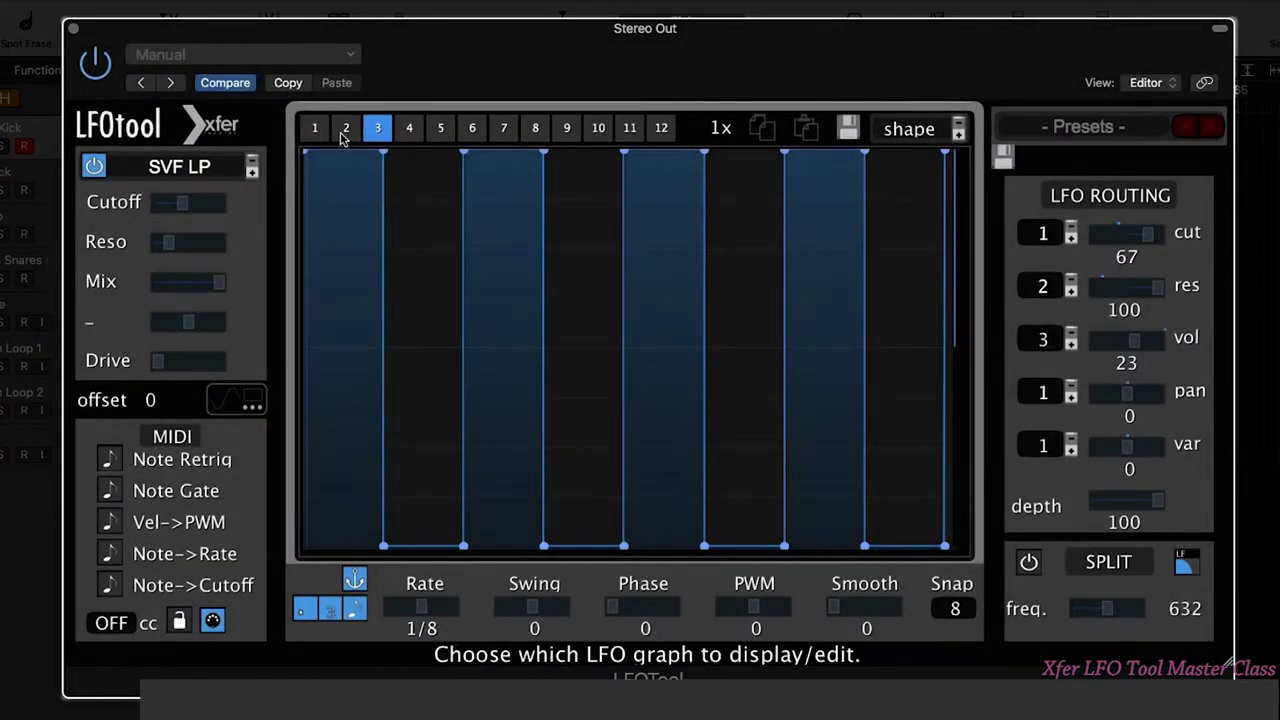
Step: Set graph 1's playback warp to 2x
click(314, 127)
drag(733, 130, 724, 46)
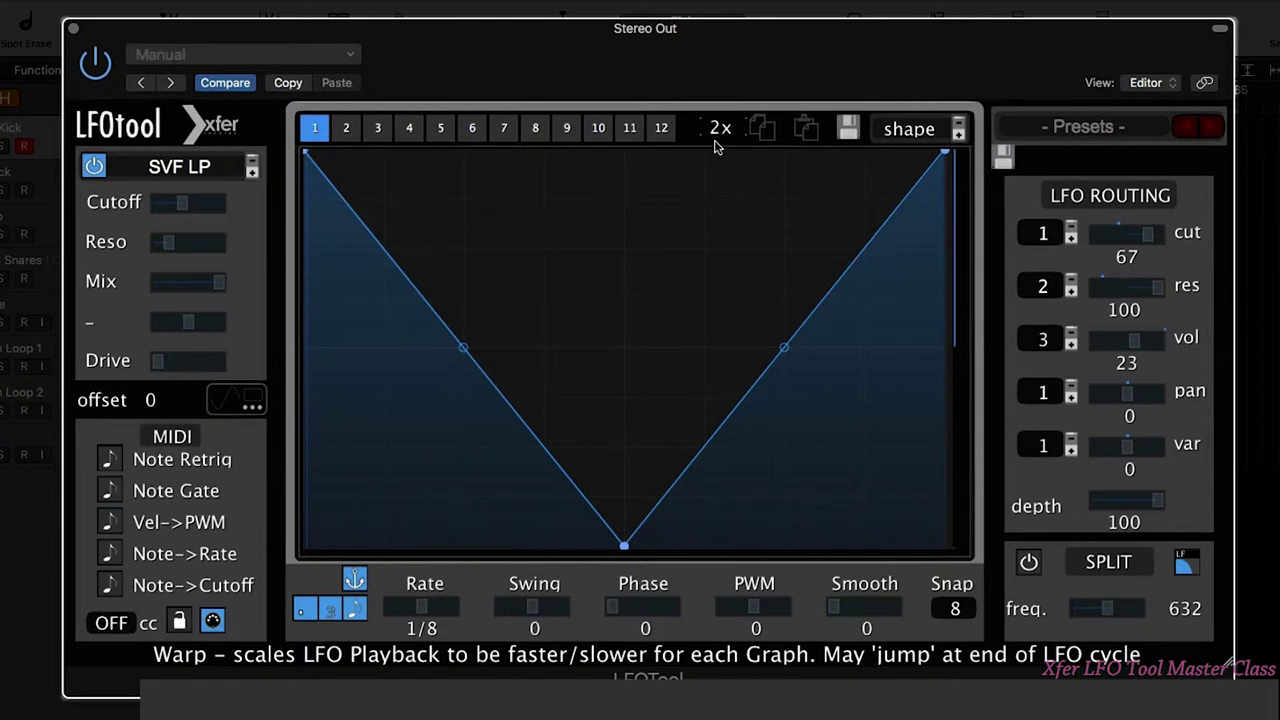
mouse_move(708, 137)
mouse_down()
mouse_move(708, 313)
mouse_move(737, 191)
mouse_move(726, 143)
mouse_up()
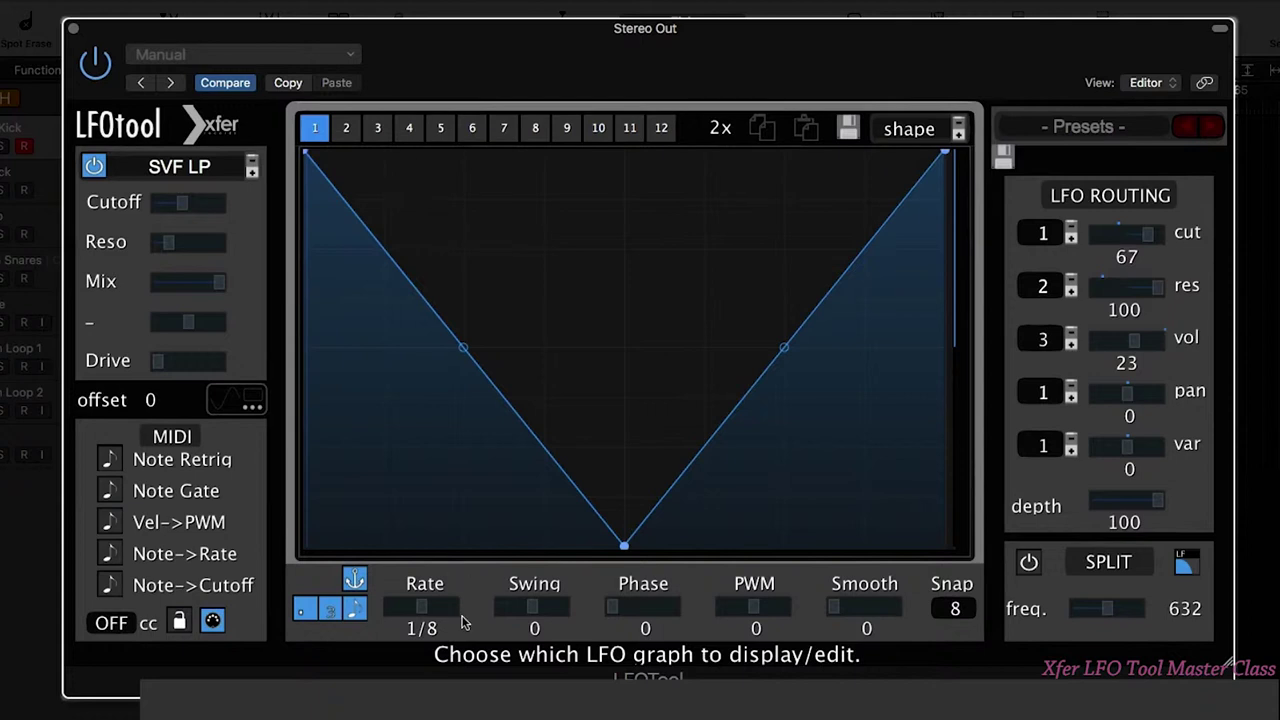
Step: Paste graph 3's square step pattern into graph 4
click(377, 129)
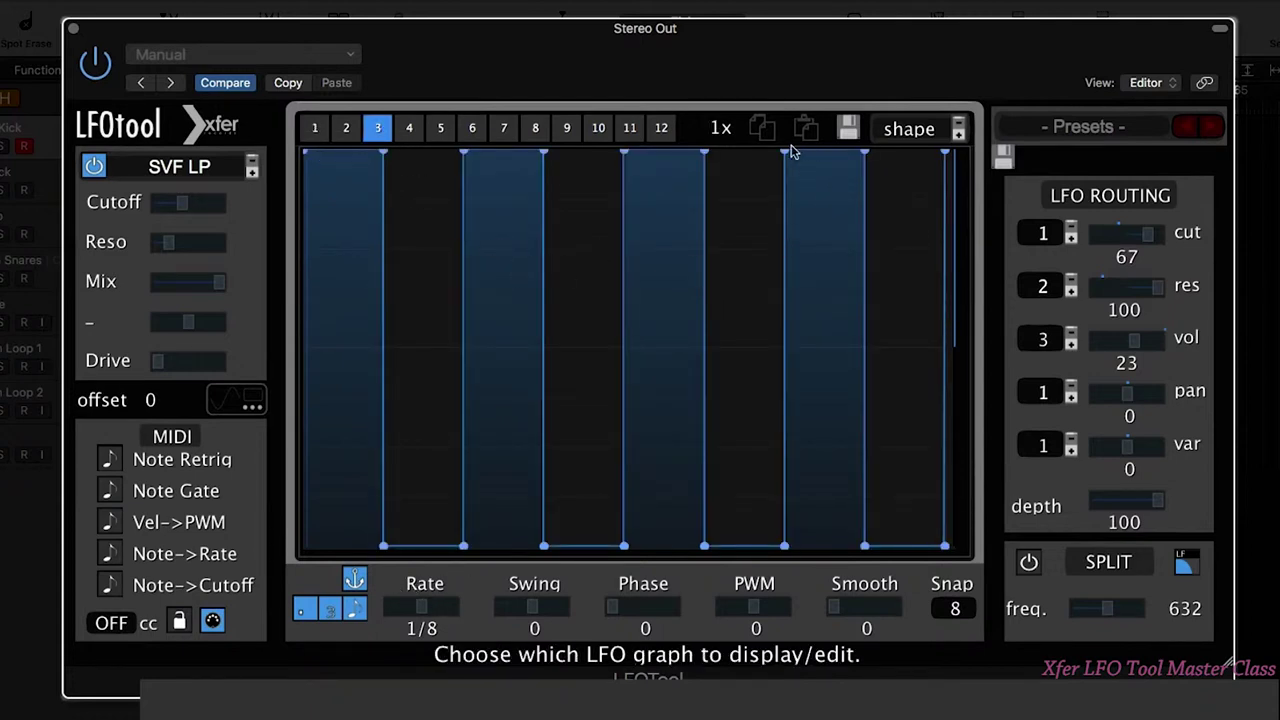
click(409, 128)
click(808, 131)
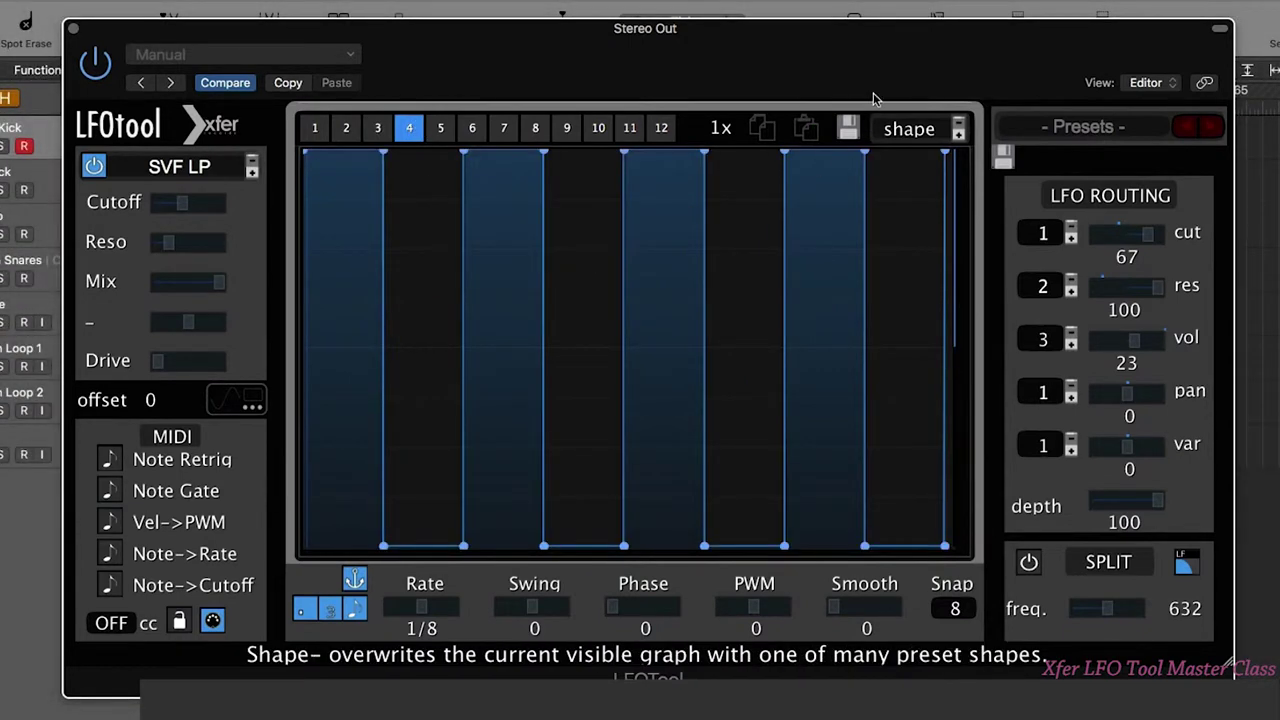
Step: Save graph 4's pattern as the custom shape 'Test 2' and select it from the shape list
click(847, 128)
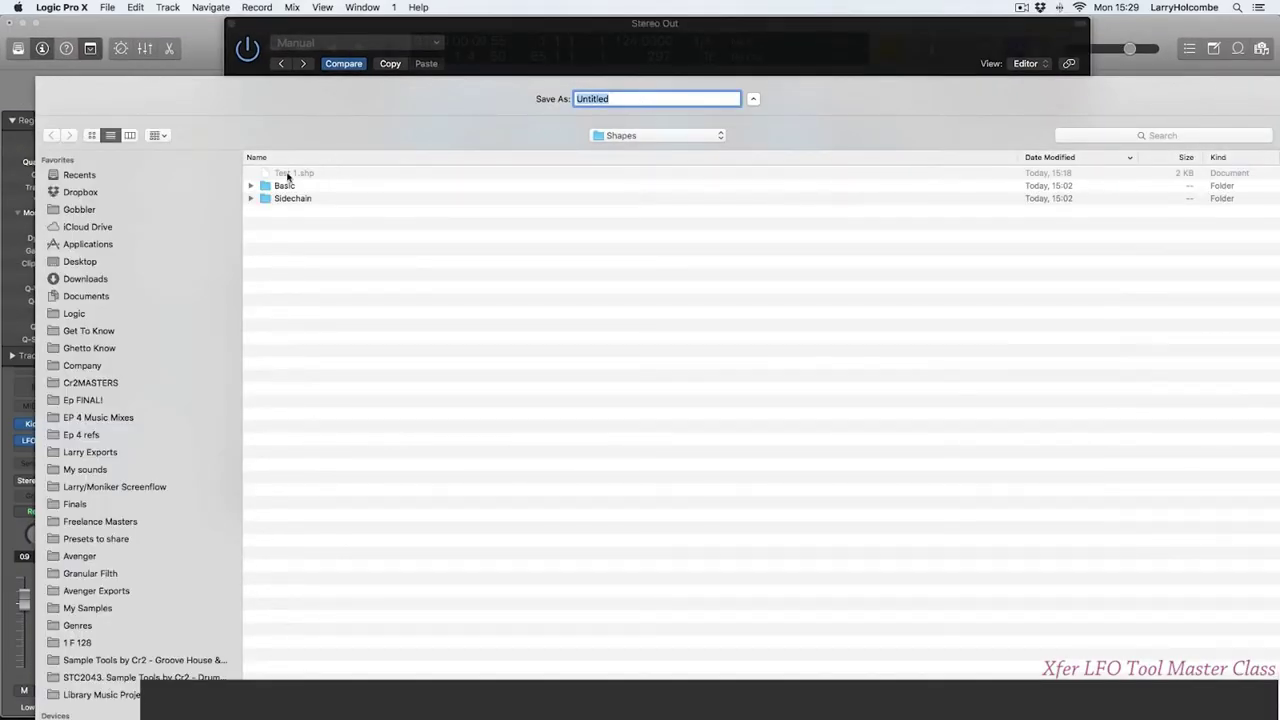
click(287, 175)
text(2)
key(Return)
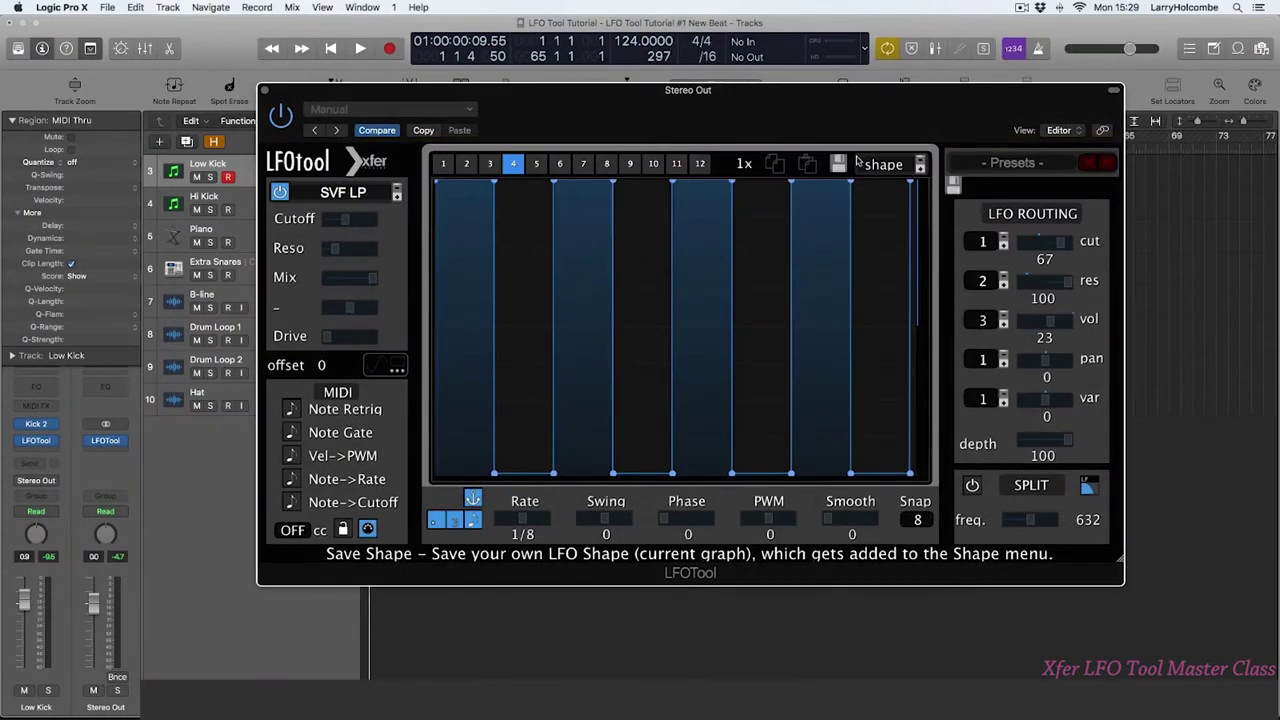
click(862, 163)
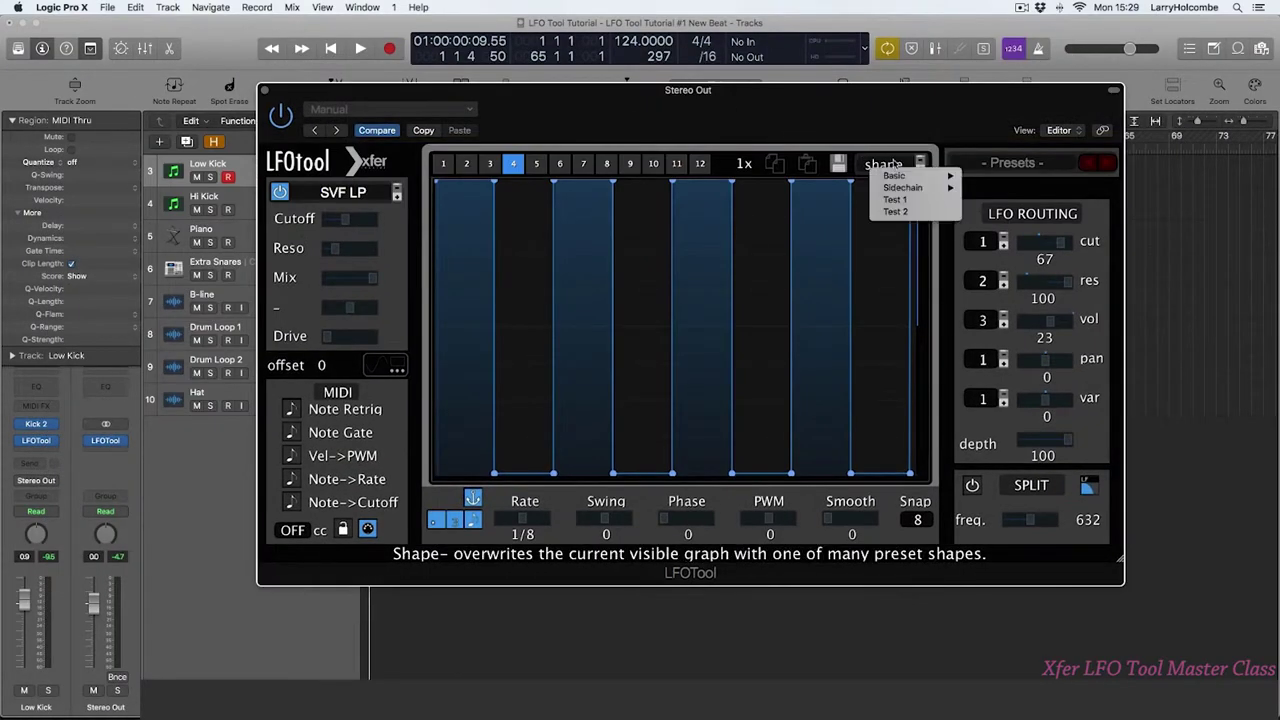
click(893, 211)
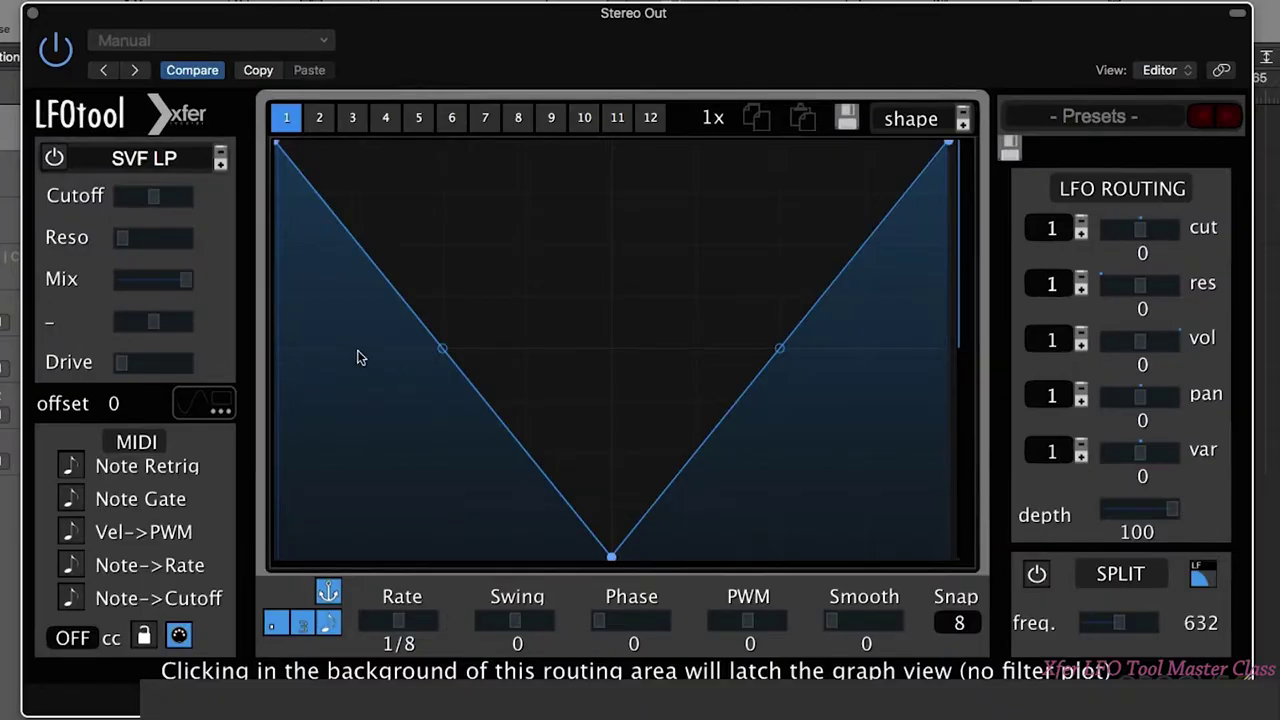
Step: Show the filter response and raise graph 1's cutoff modulation to 58, keeping the rate tempo-synced
click(390, 300)
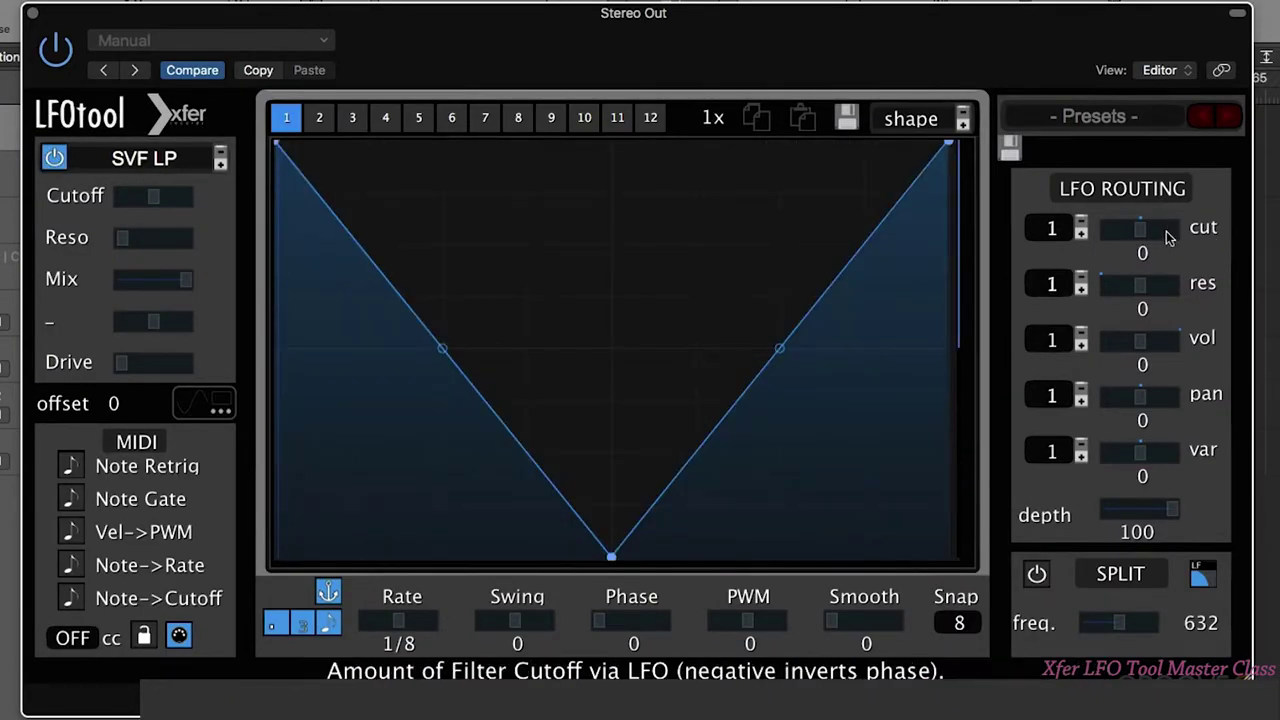
drag(1142, 229, 1205, 230)
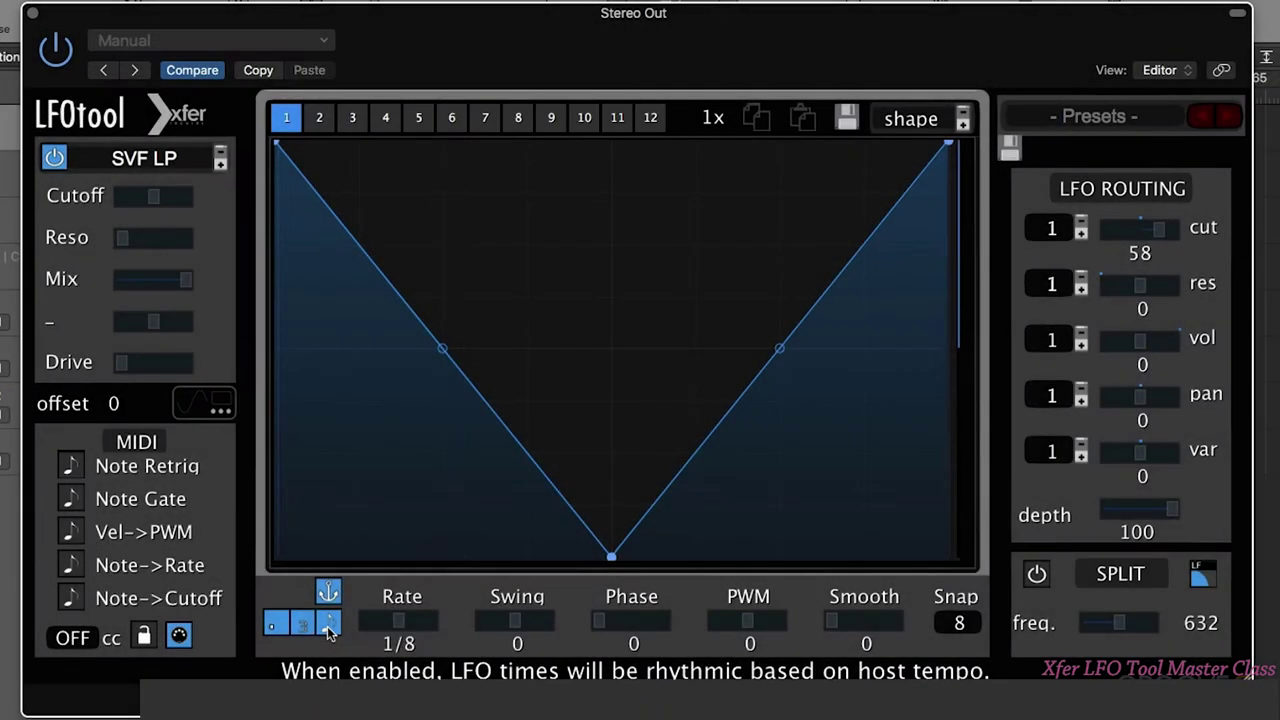
click(329, 623)
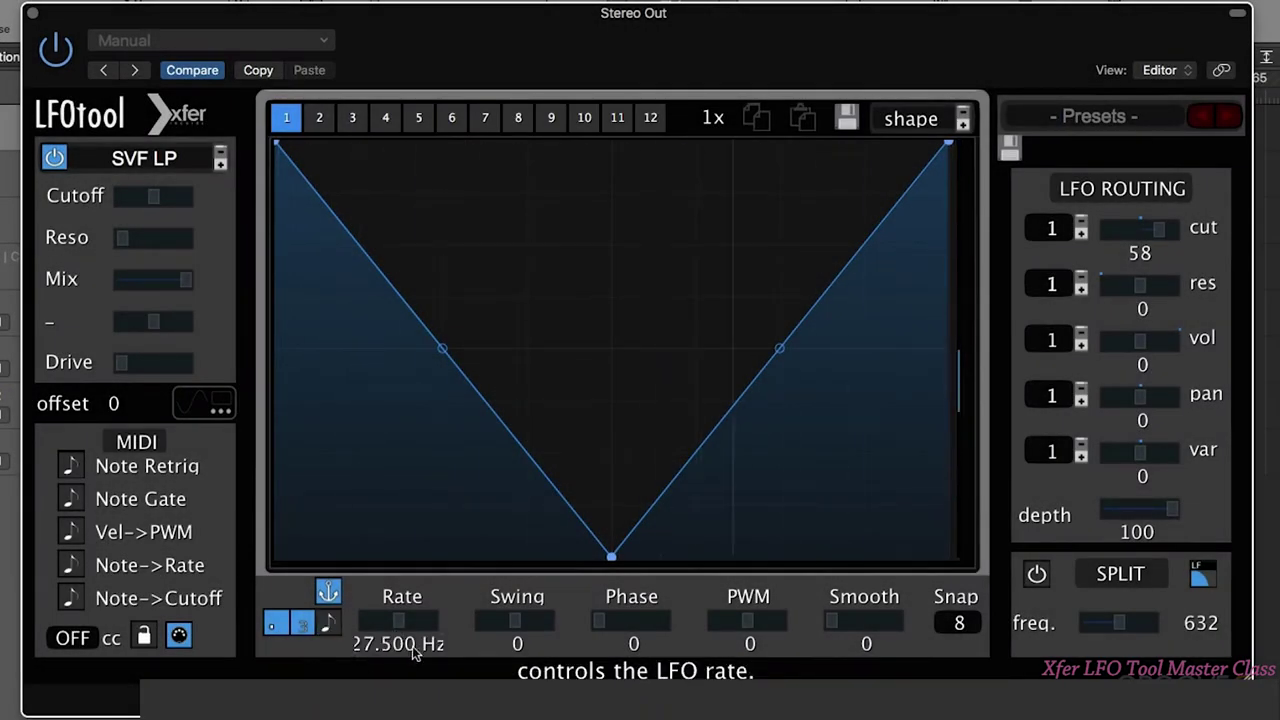
click(329, 623)
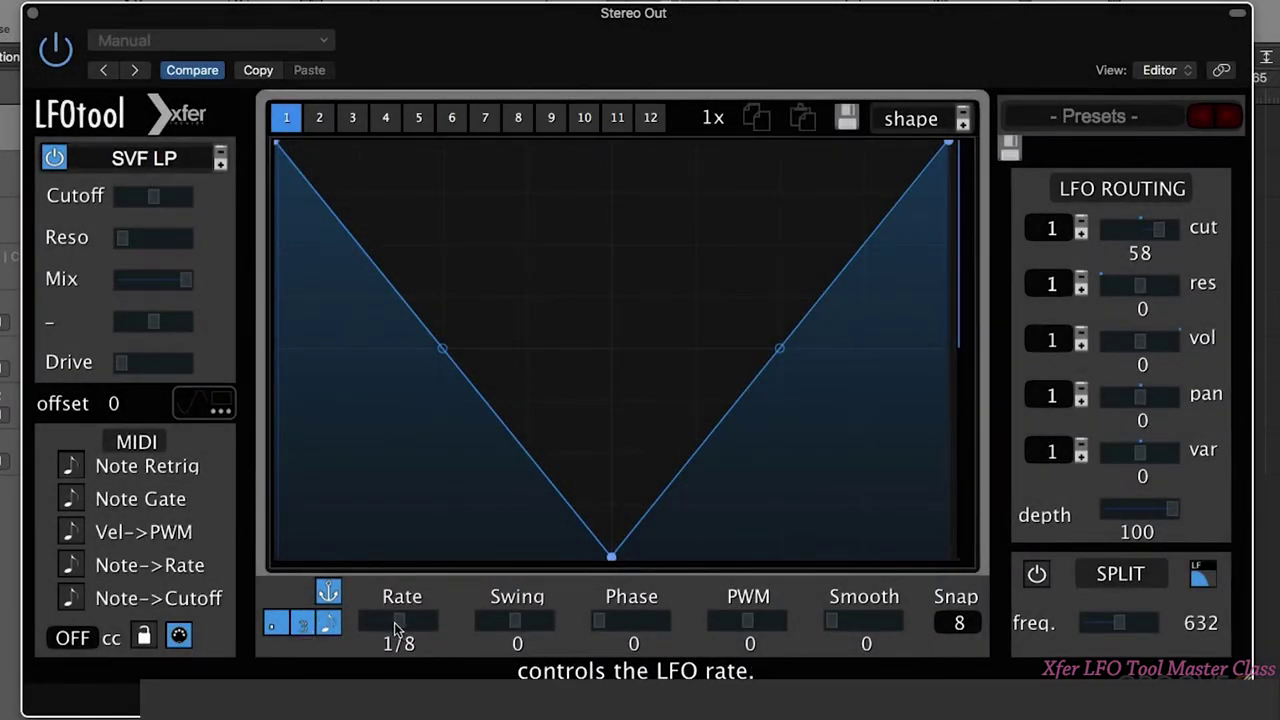
Step: Set the LFO rate to 1/4, then try a quarter-note triplet
click(378, 620)
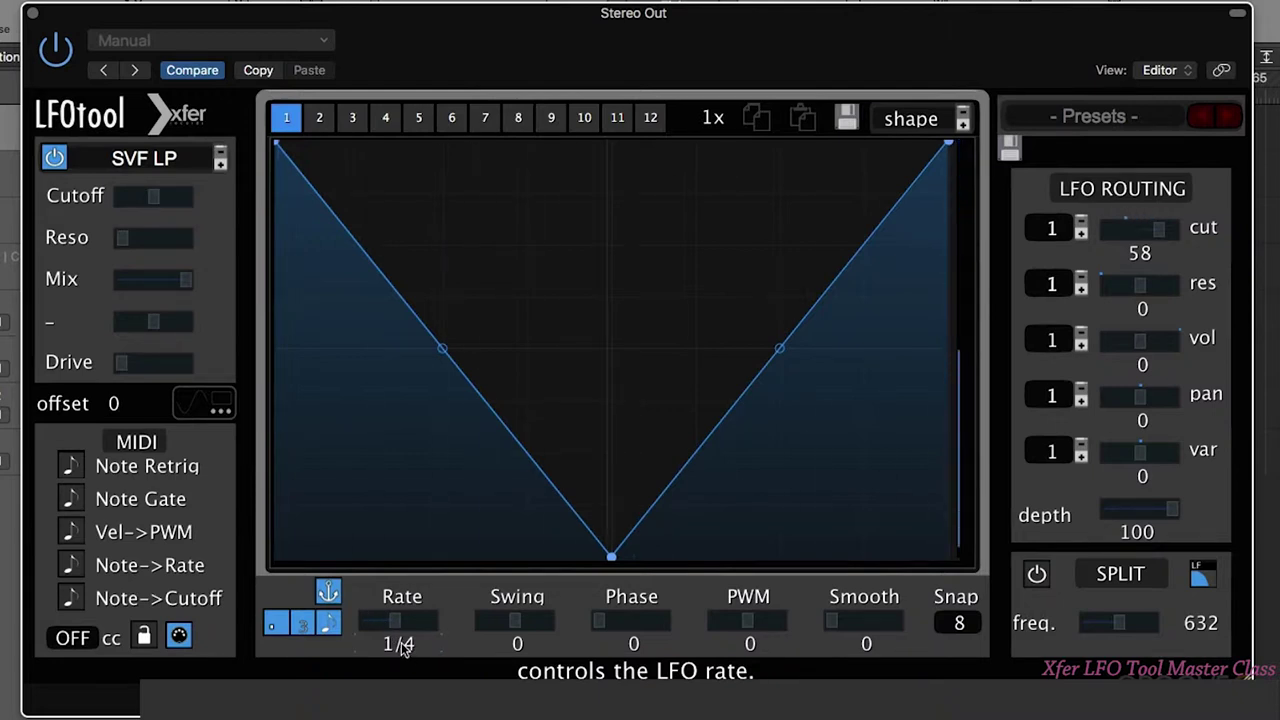
drag(405, 621, 417, 621)
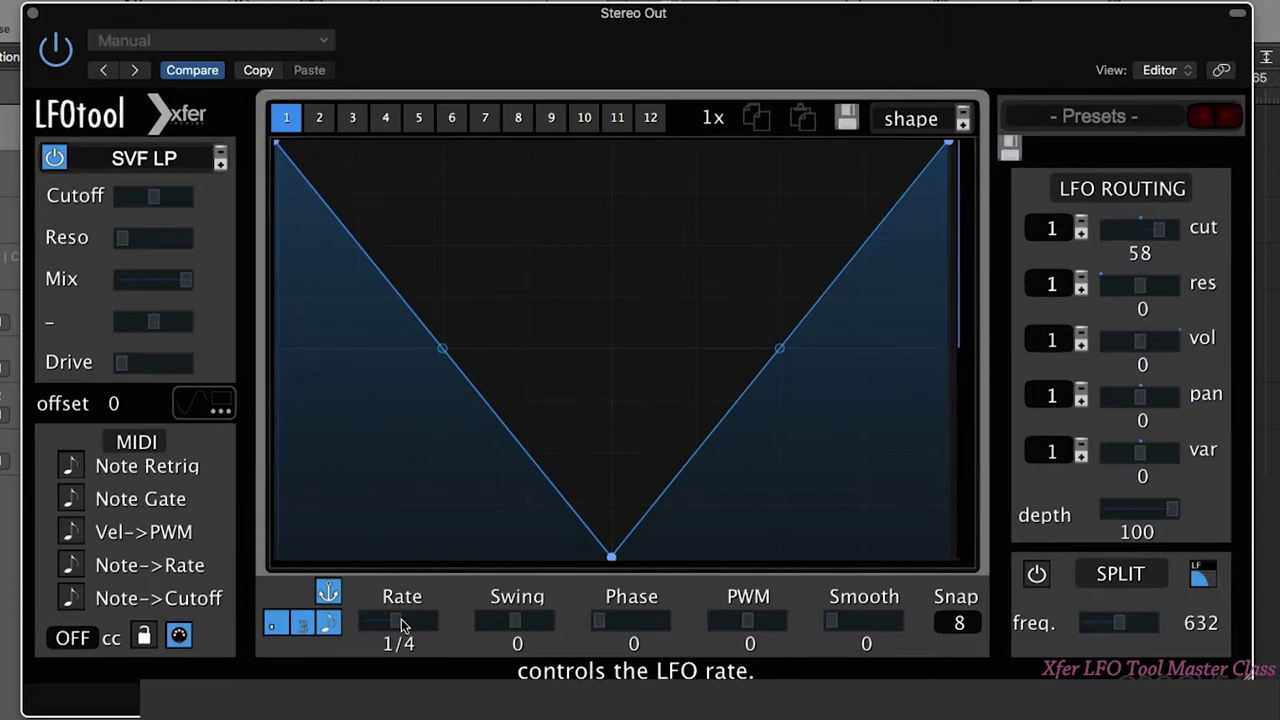
scroll(405, 625, down, 1)
drag(405, 625, 397, 624)
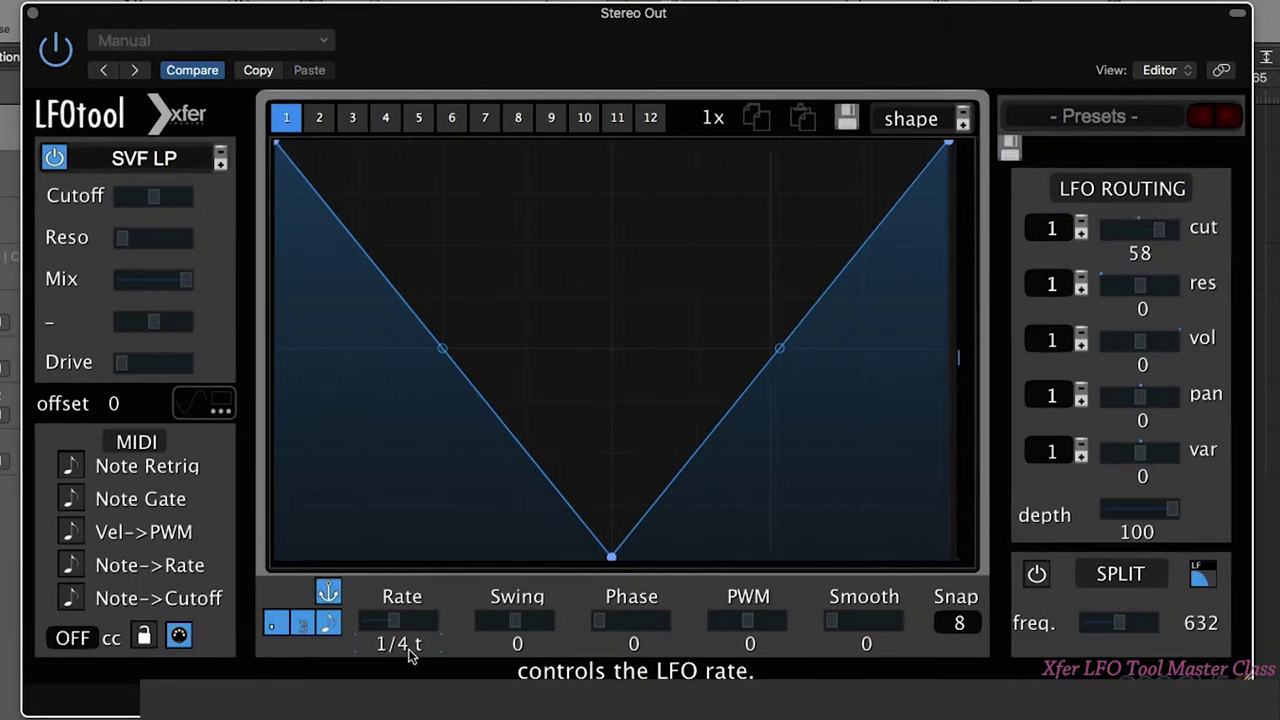
Step: Turn triplet rate values off and dotted values on, ending at 1/4
click(300, 624)
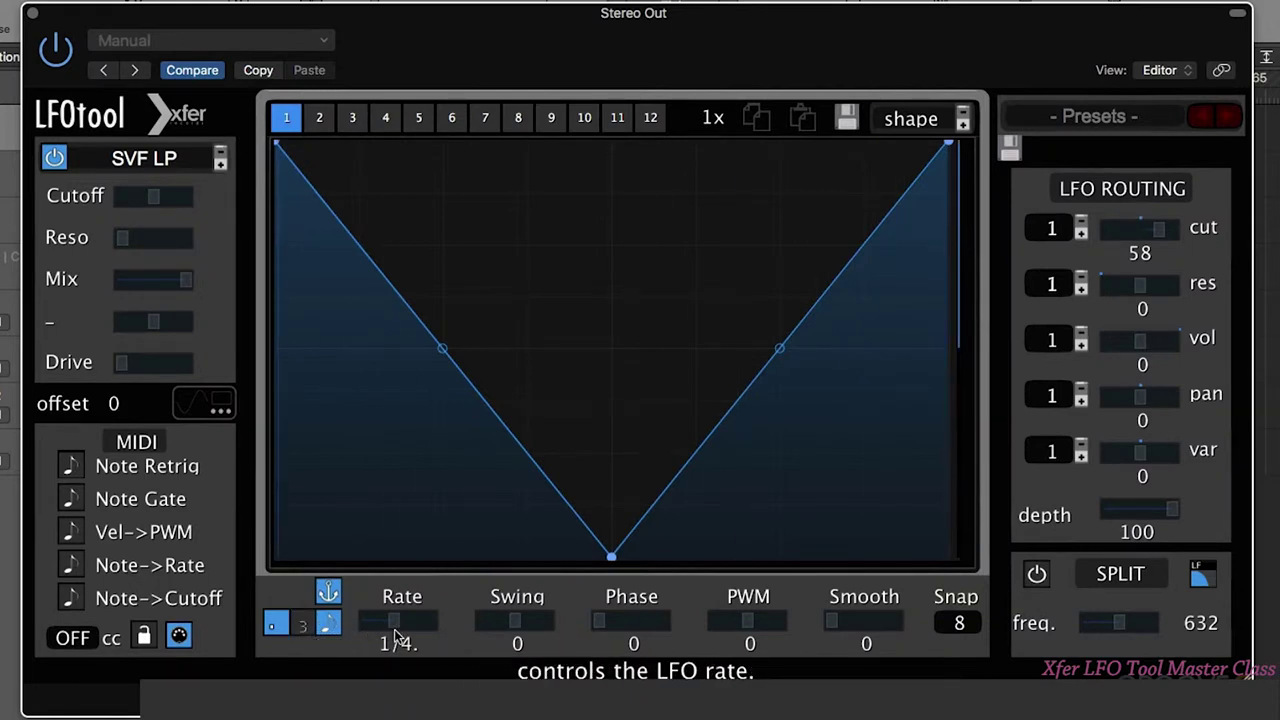
drag(395, 624, 405, 623)
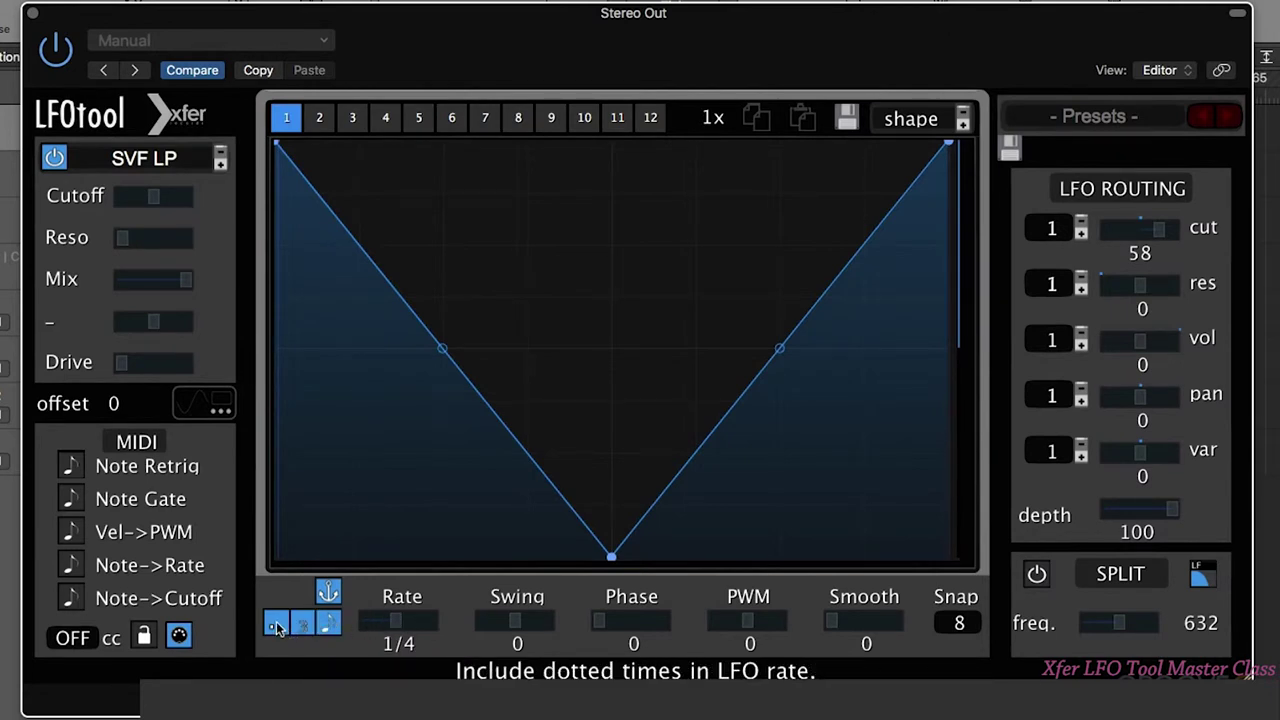
click(277, 626)
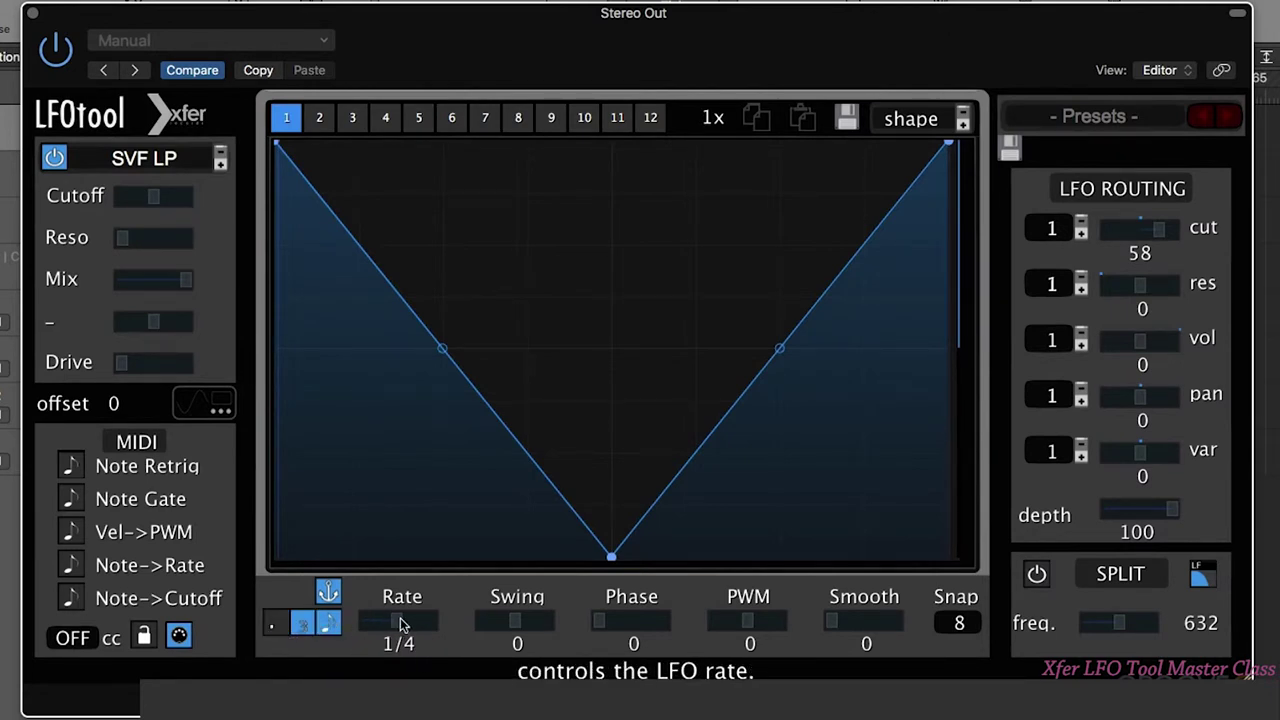
drag(400, 624, 380, 618)
click(277, 624)
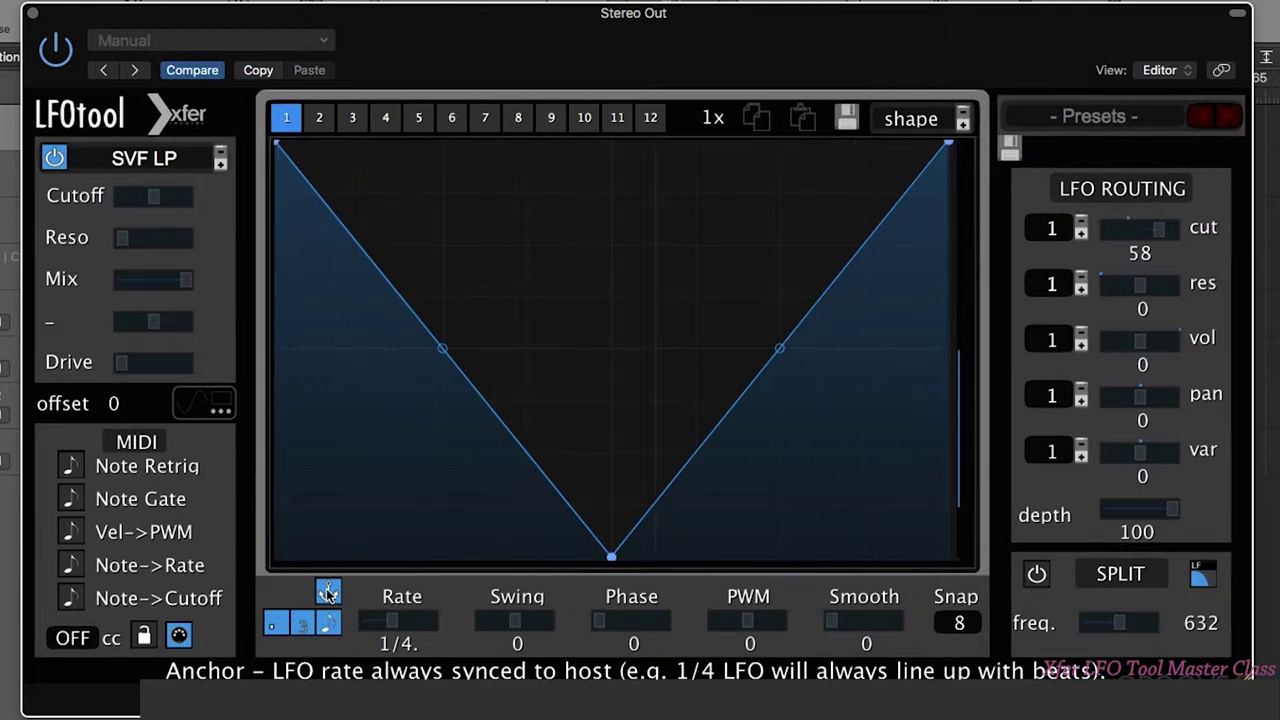
Step: Toggle Anchor off and on, move the rate to 1/4, and leave the LFO anchored
click(328, 592)
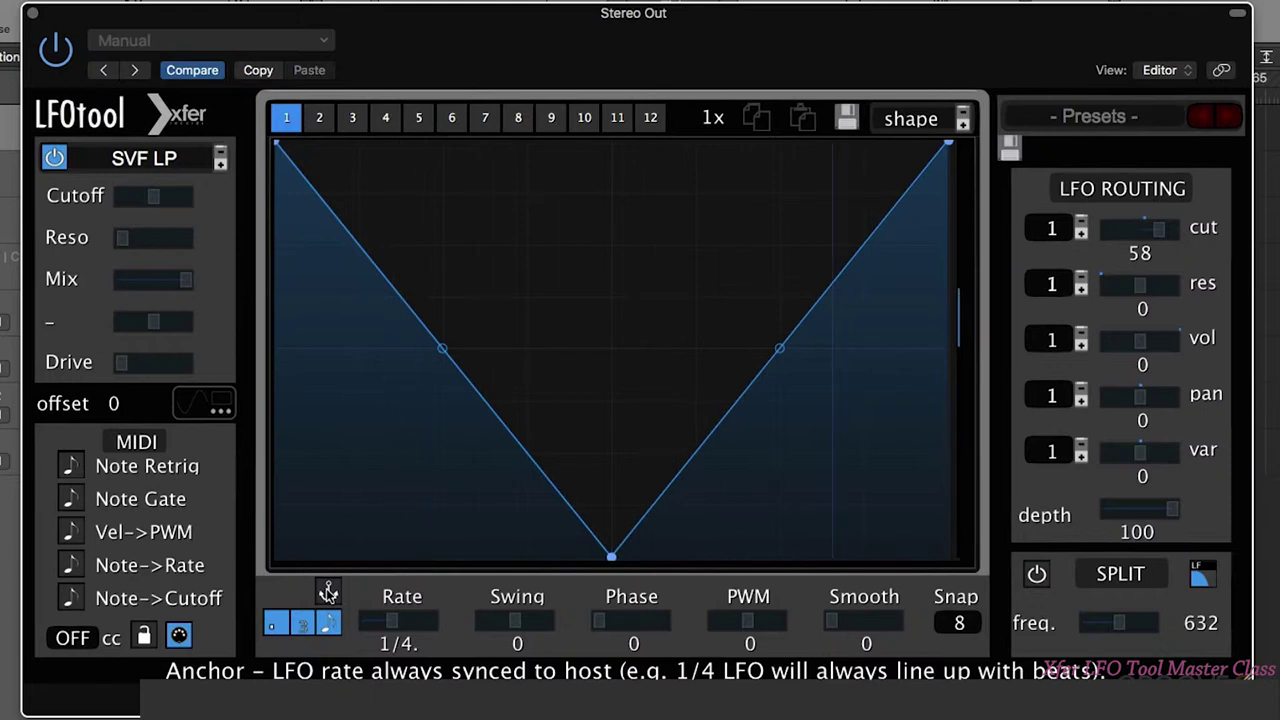
click(328, 592)
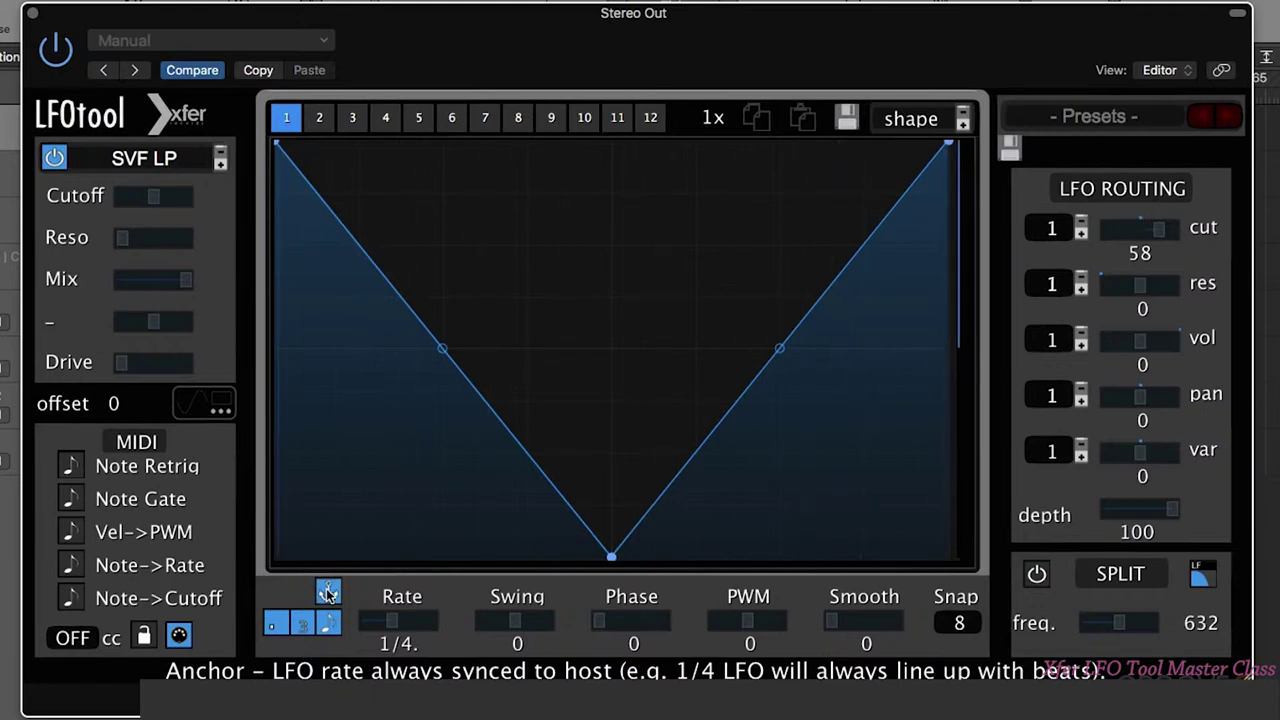
click(328, 592)
click(328, 592)
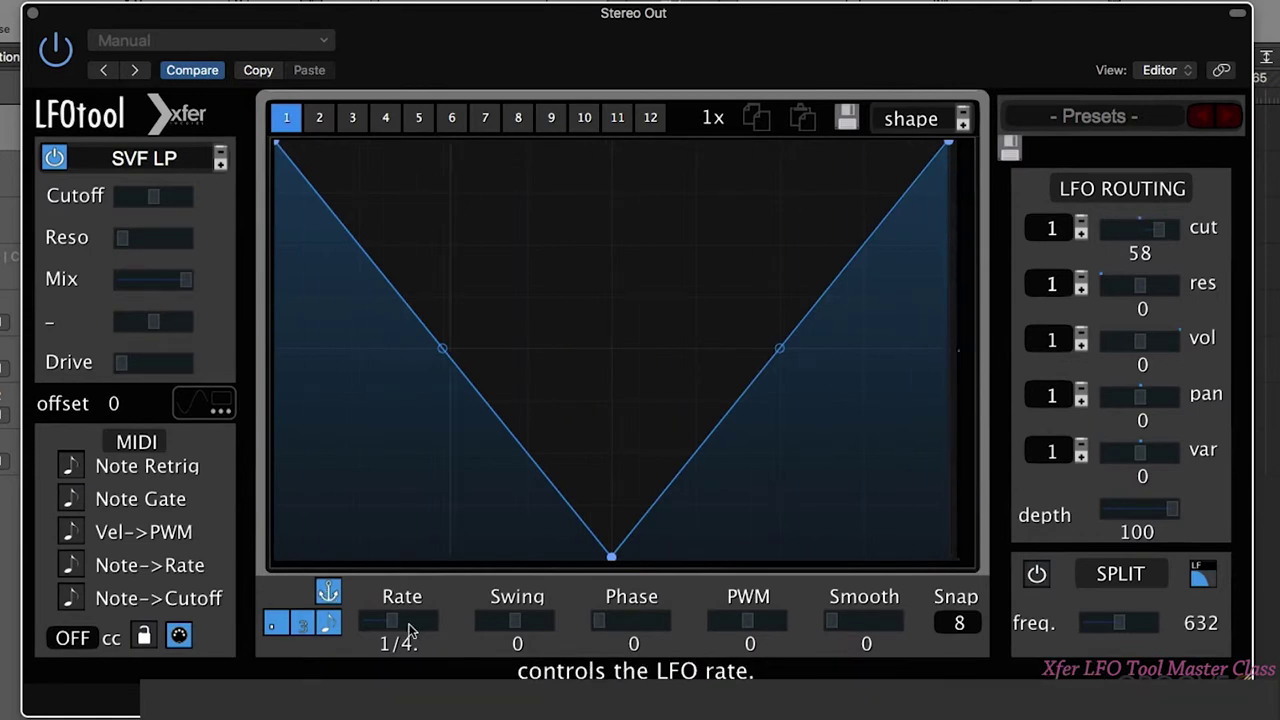
drag(390, 622, 403, 620)
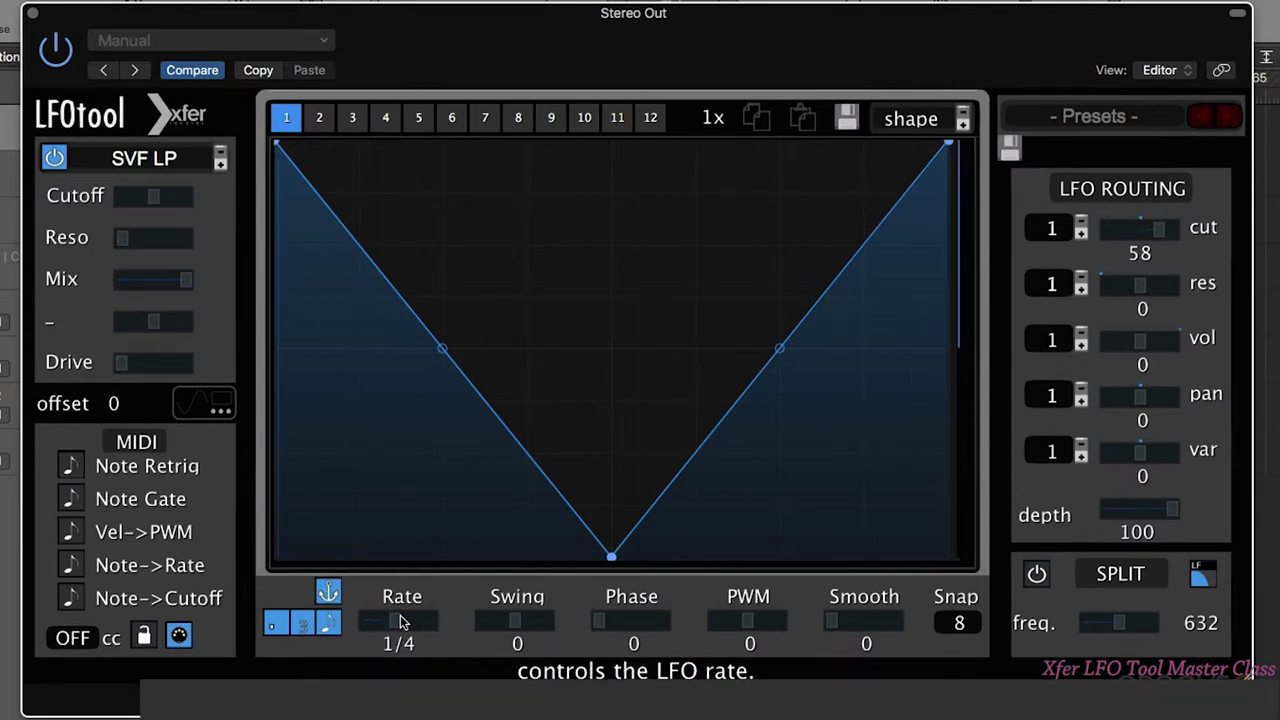
click(328, 593)
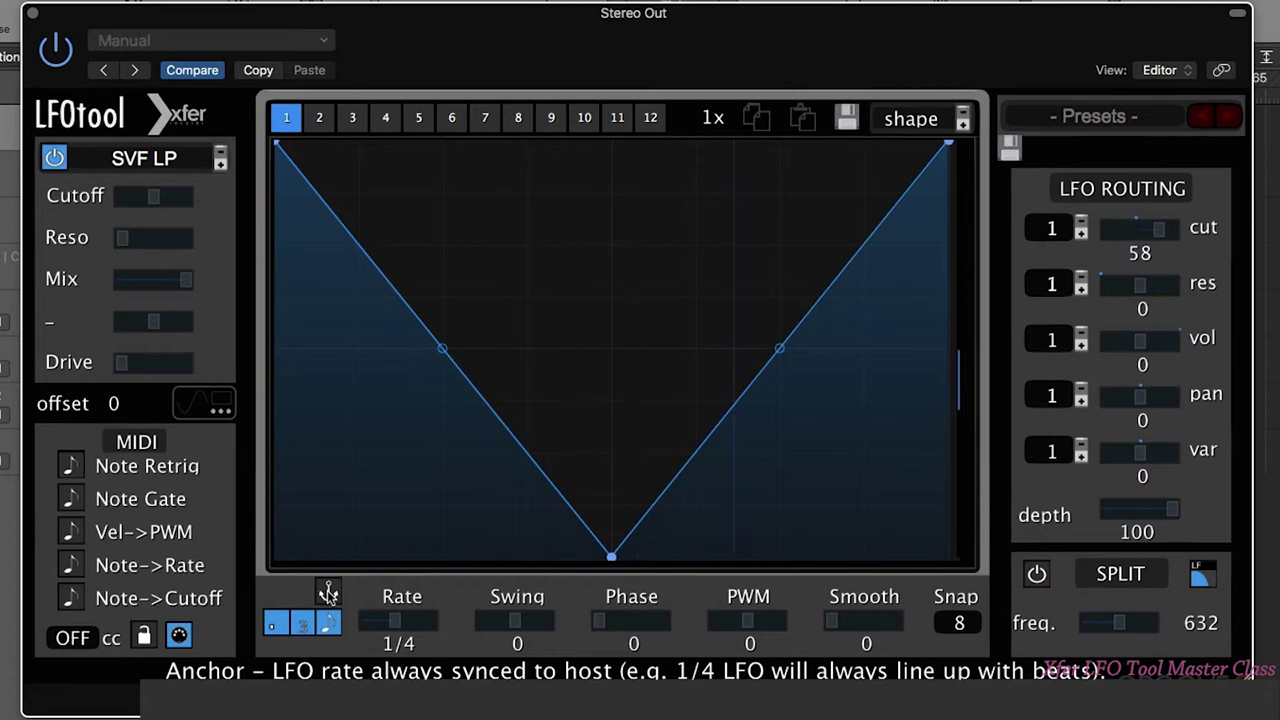
click(328, 593)
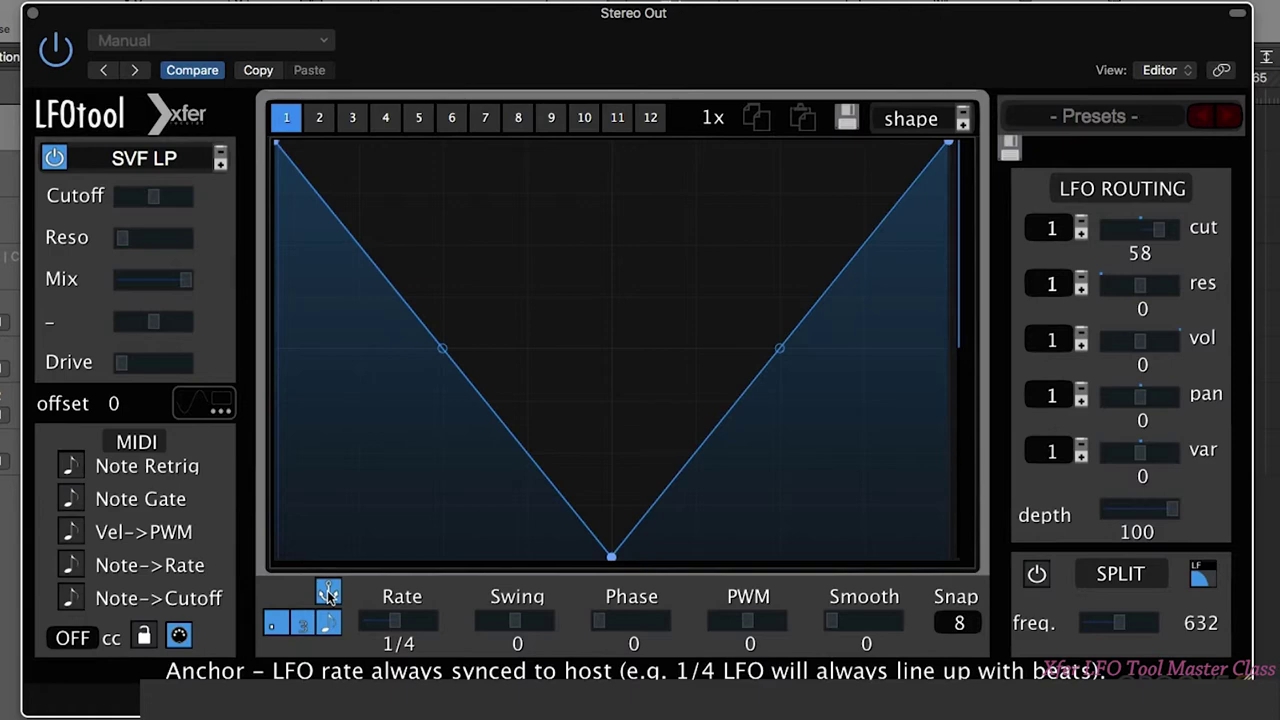
click(328, 594)
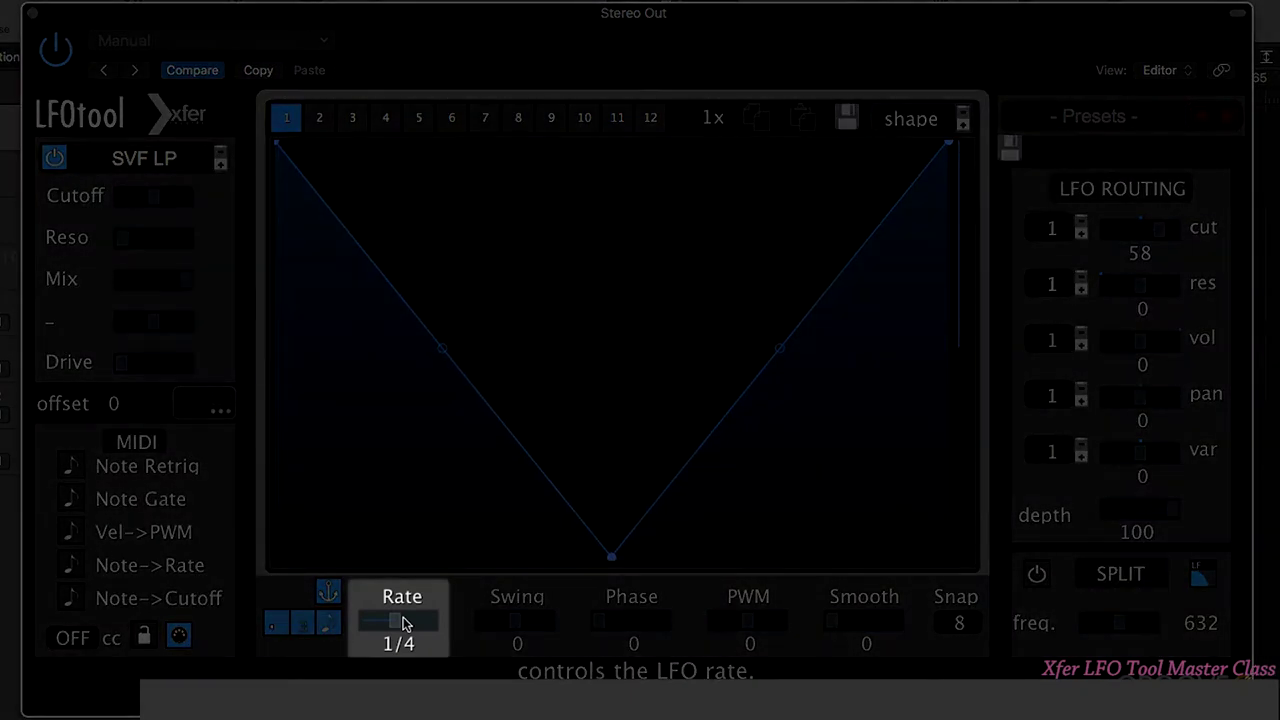
drag(406, 622, 400, 620)
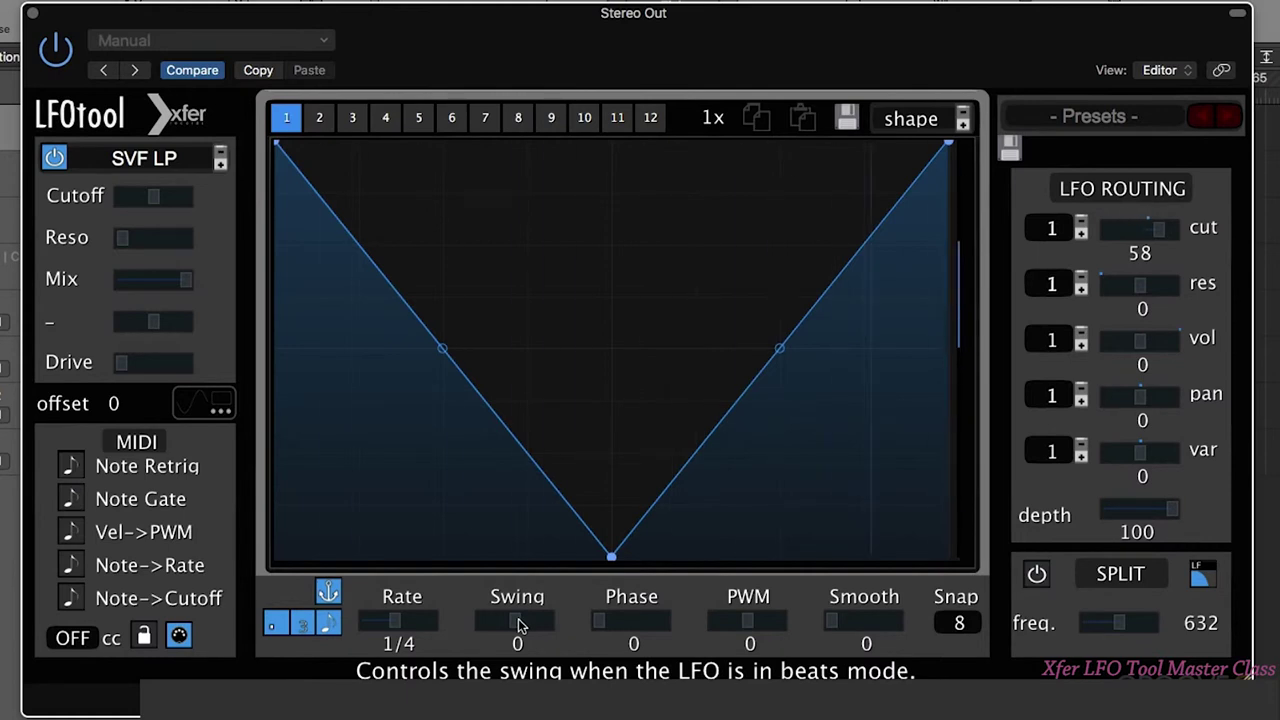
scroll(525, 620, up, 2)
drag(525, 624, 558, 621)
drag(557, 621, 462, 610)
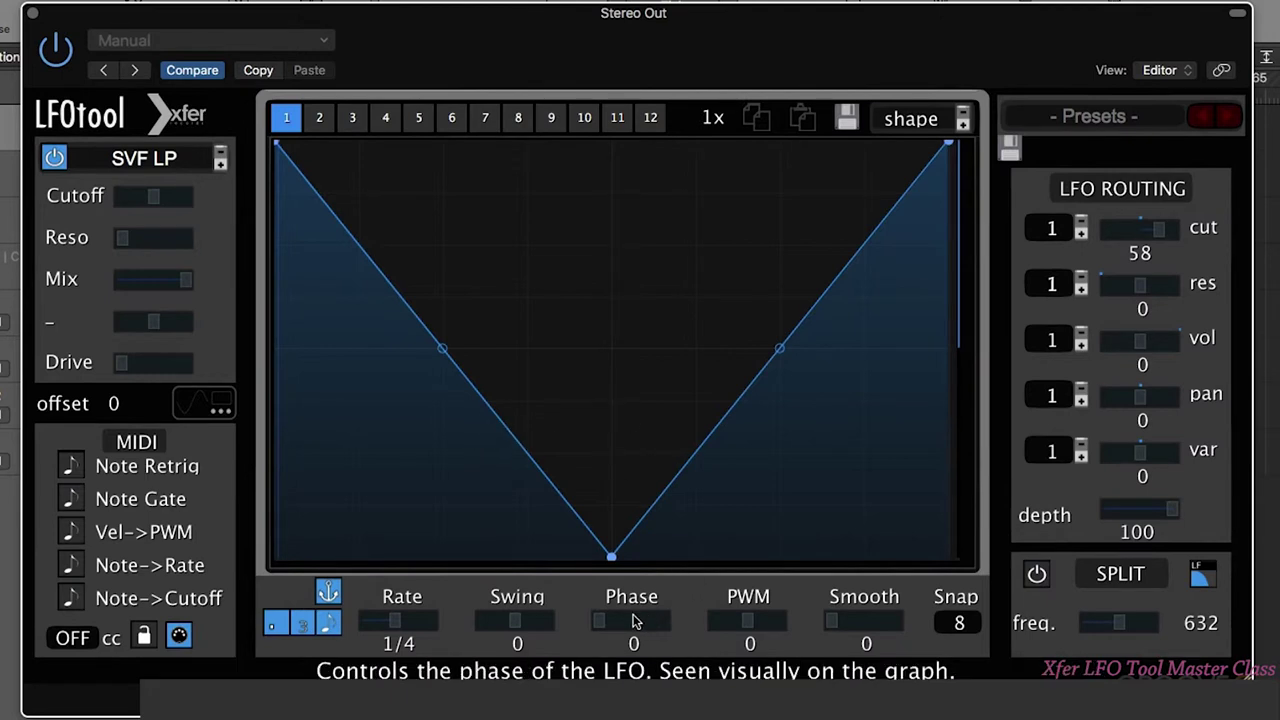
Step: Offset the LFO phase to 144, resetting it once along the way
drag(609, 624, 705, 622)
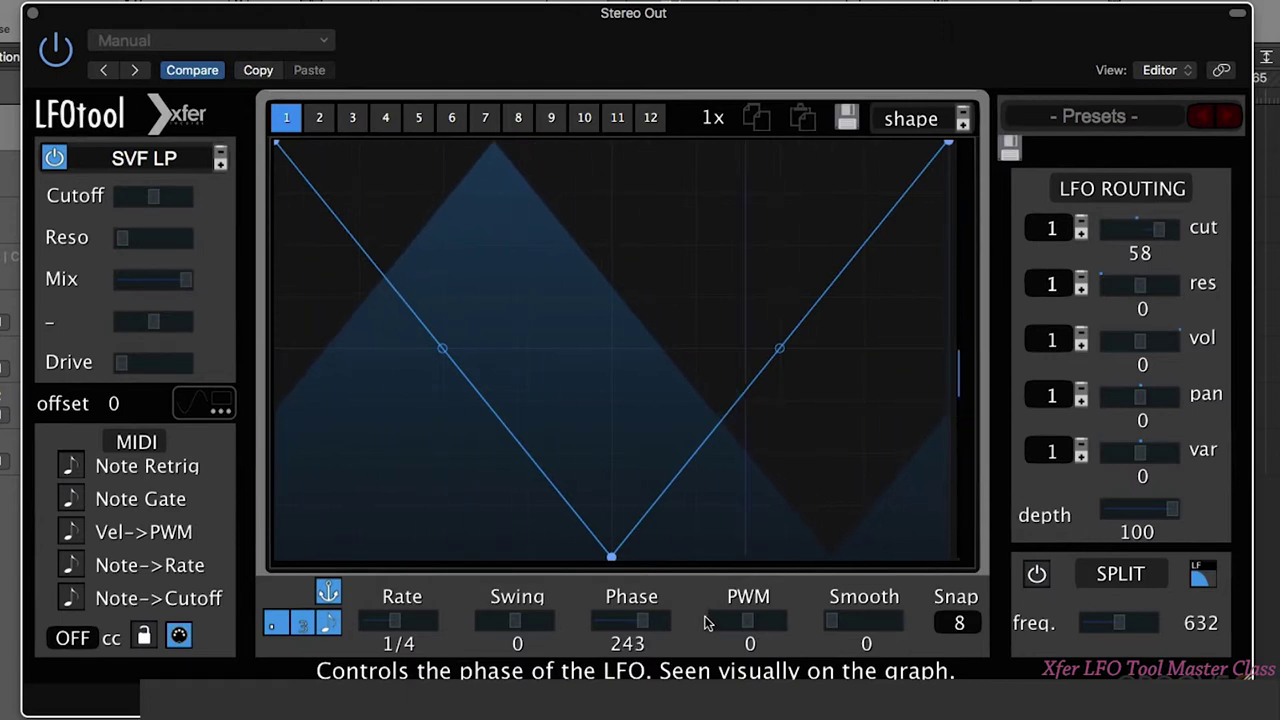
double_click(640, 618)
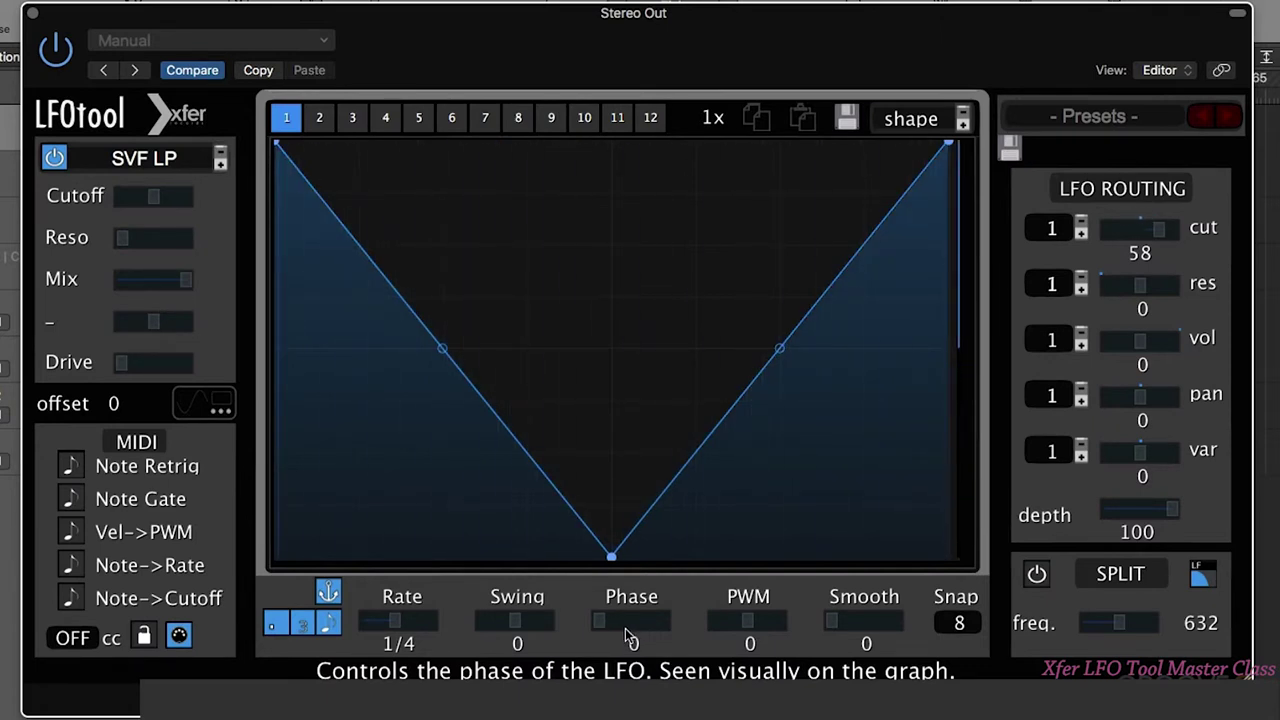
drag(627, 622, 648, 618)
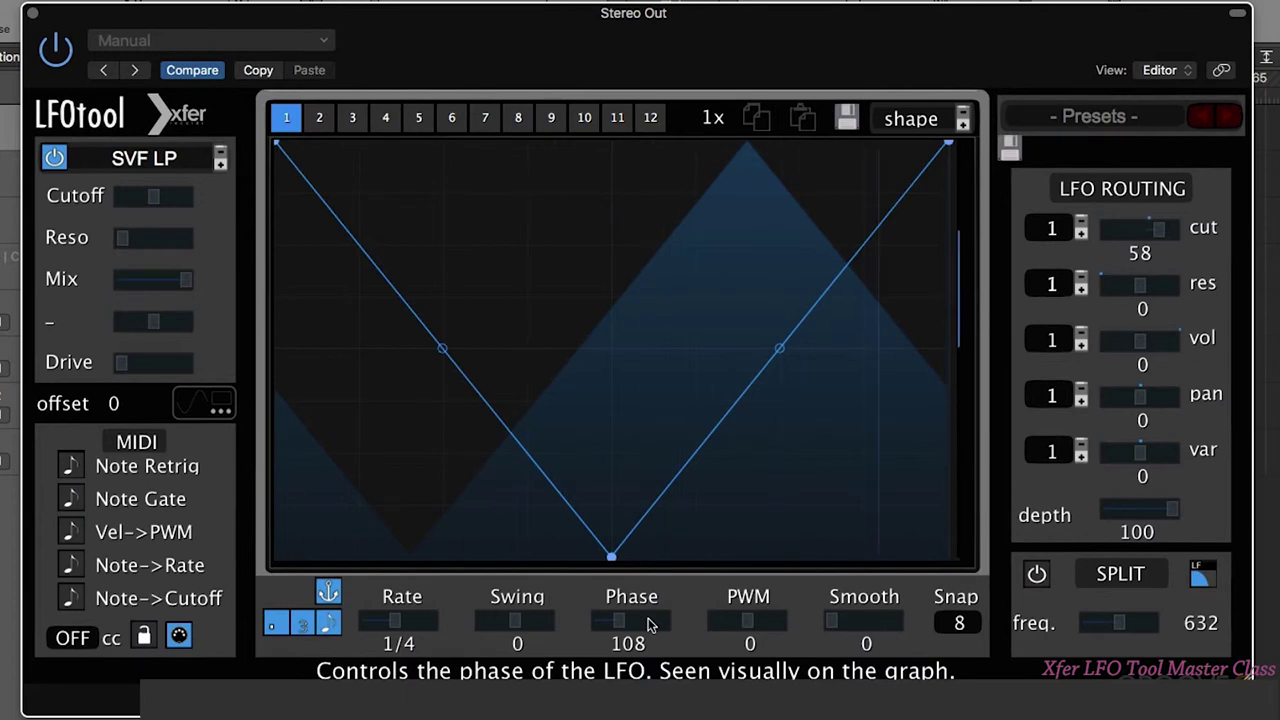
Step: Set swing to 42, then raise filter resonance and lower the cutoff slightly
drag(543, 619, 641, 617)
drag(538, 620, 546, 615)
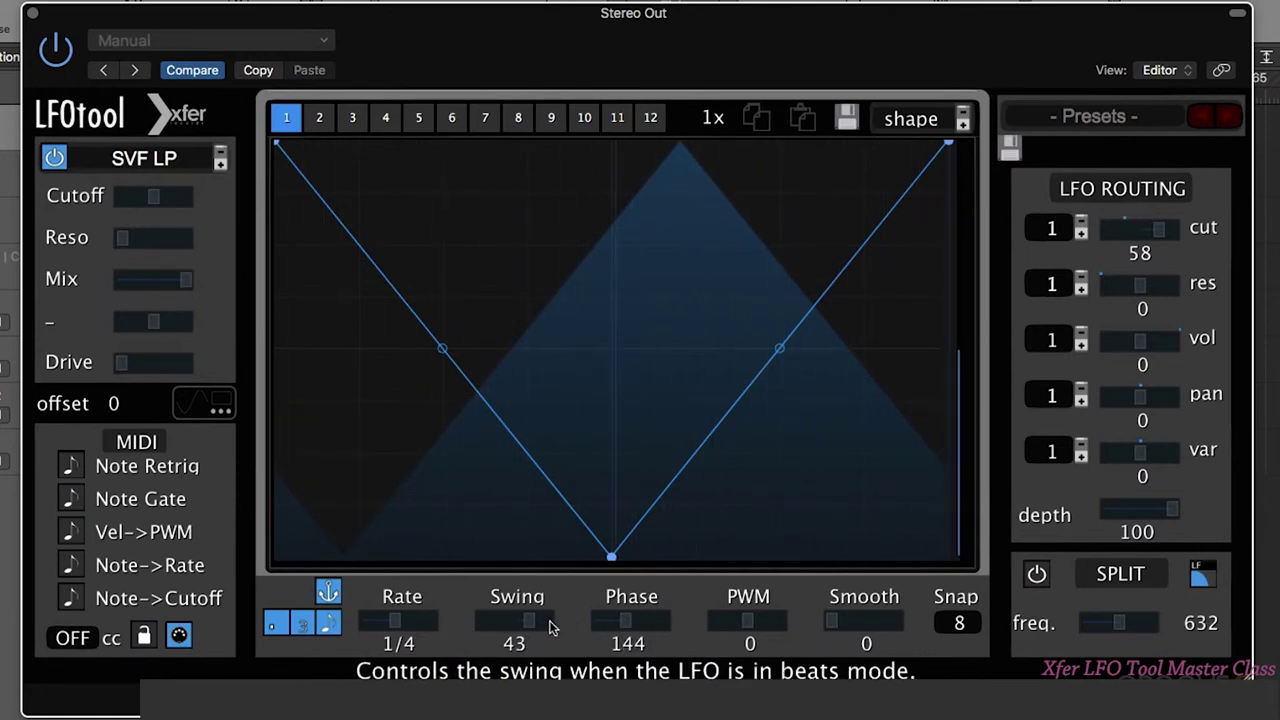
drag(549, 626, 547, 625)
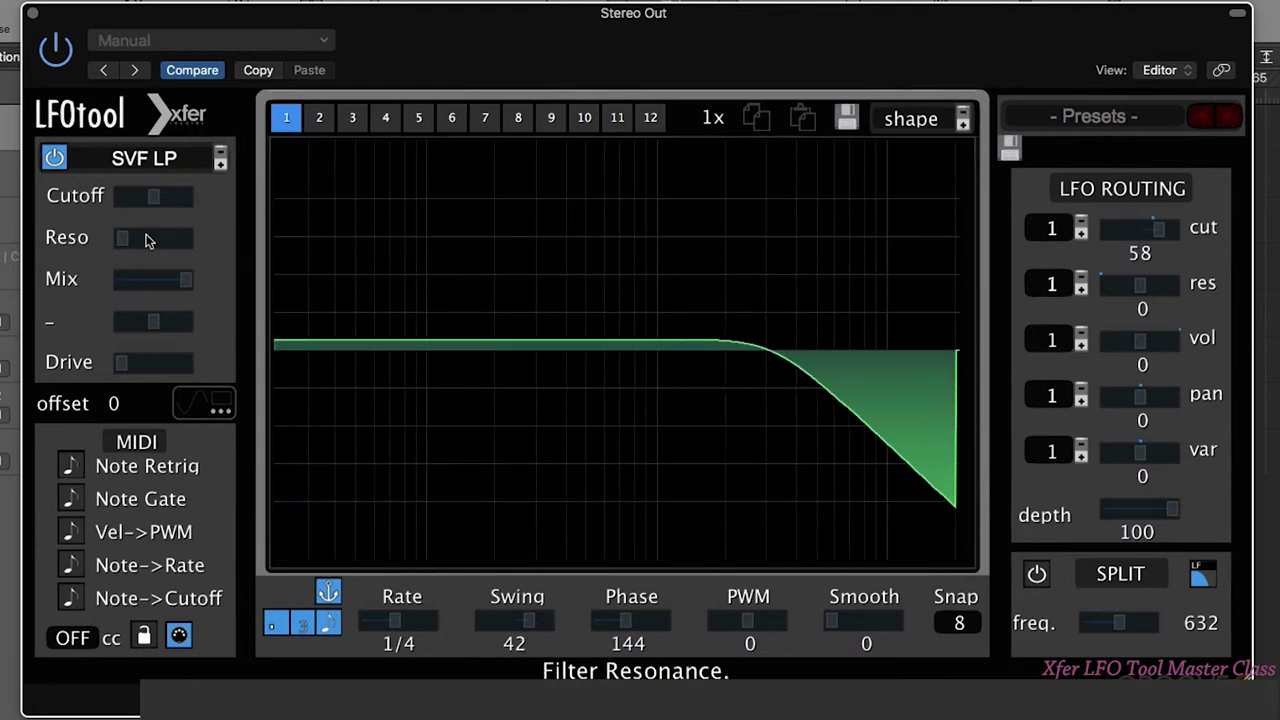
drag(145, 240, 203, 240)
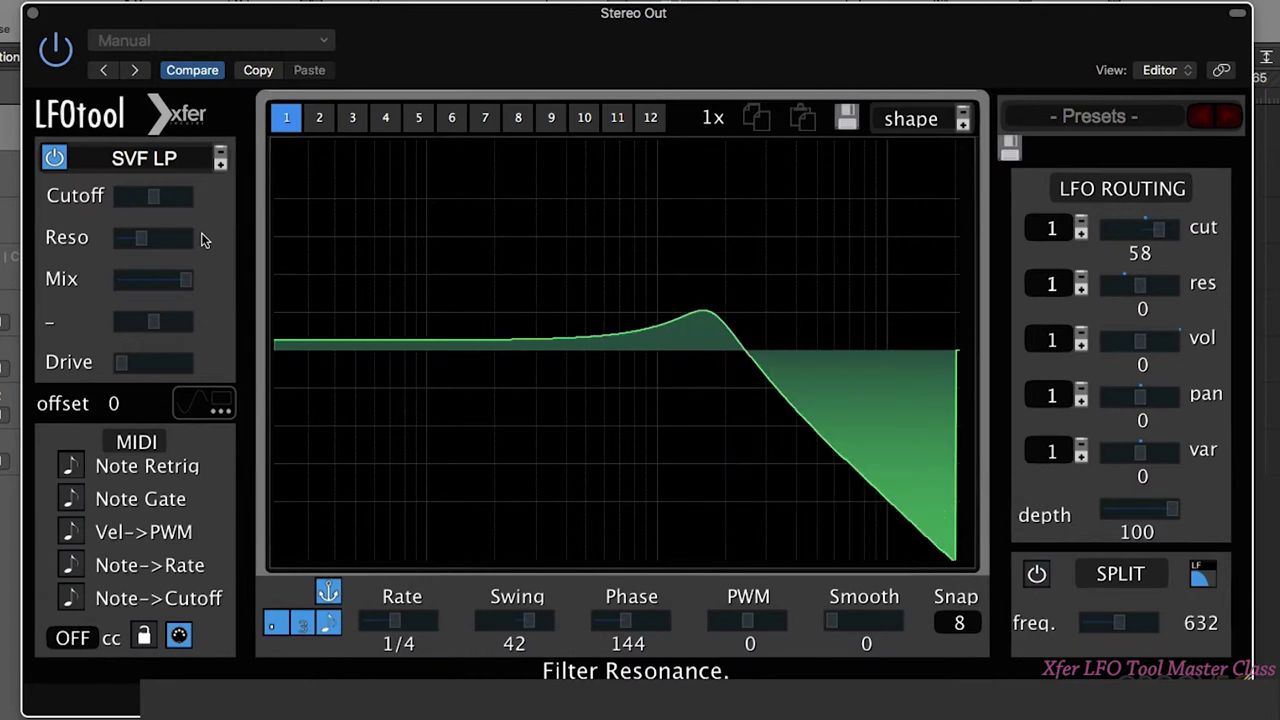
mouse_move(154, 200)
mouse_down()
mouse_move(129, 200)
mouse_move(150, 203)
mouse_up()
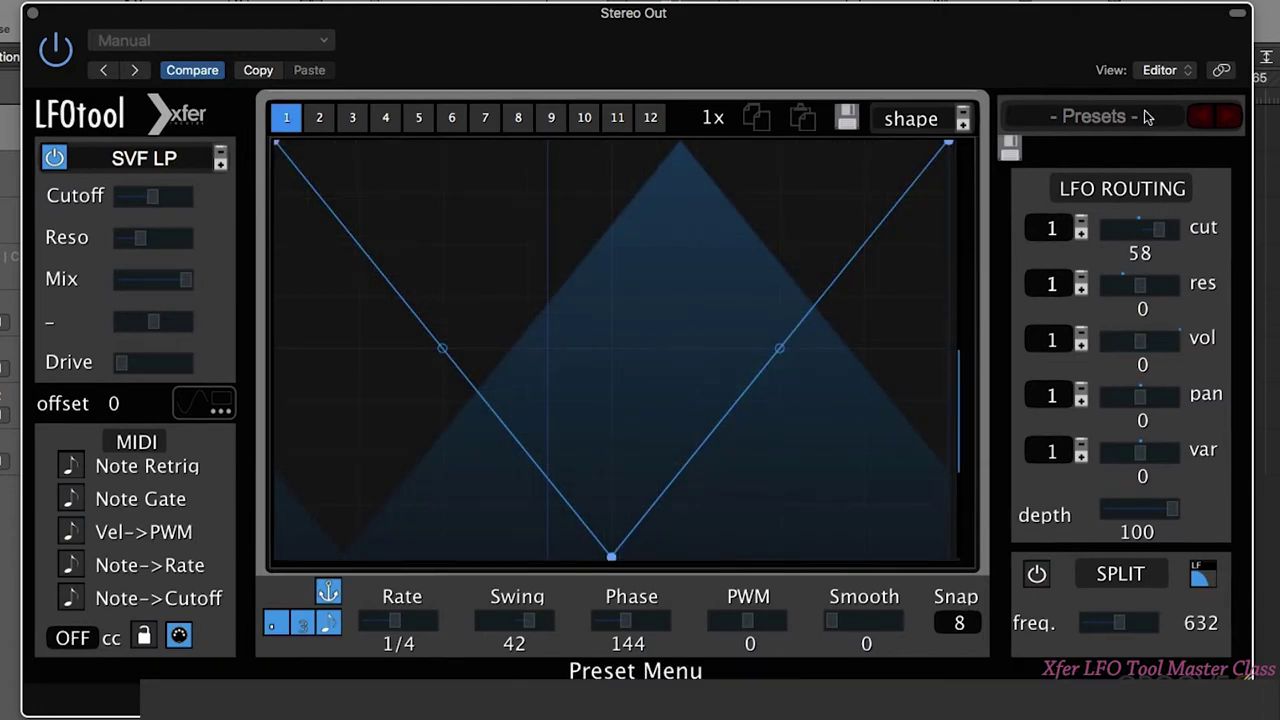
Step: Load the Init preset, enable the filter, and set graph 1's cutoff modulation to 75
click(1140, 116)
click(1020, 360)
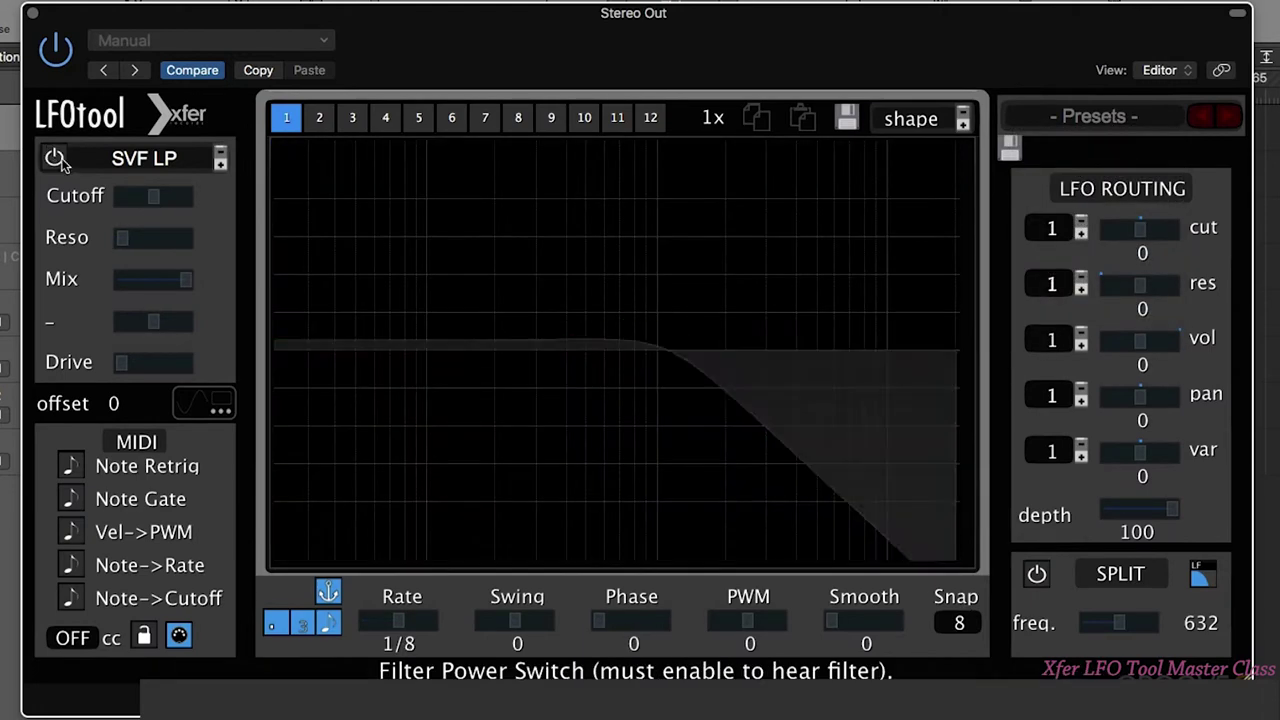
click(54, 157)
drag(1188, 232, 1205, 228)
Step: Try raising PWM and phase (86), then reset both to 0
mouse_move(744, 619)
mouse_down()
mouse_move(787, 626)
mouse_move(686, 623)
mouse_move(821, 624)
mouse_move(775, 624)
mouse_up()
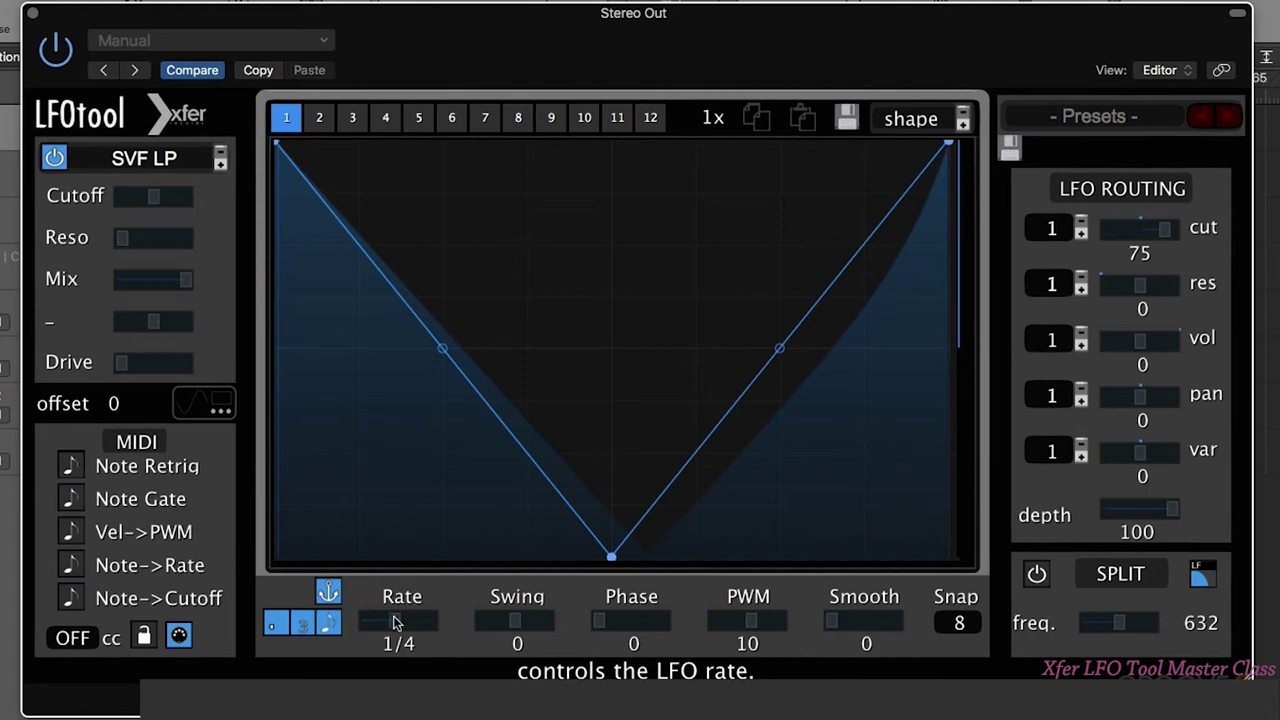
drag(746, 624, 800, 628)
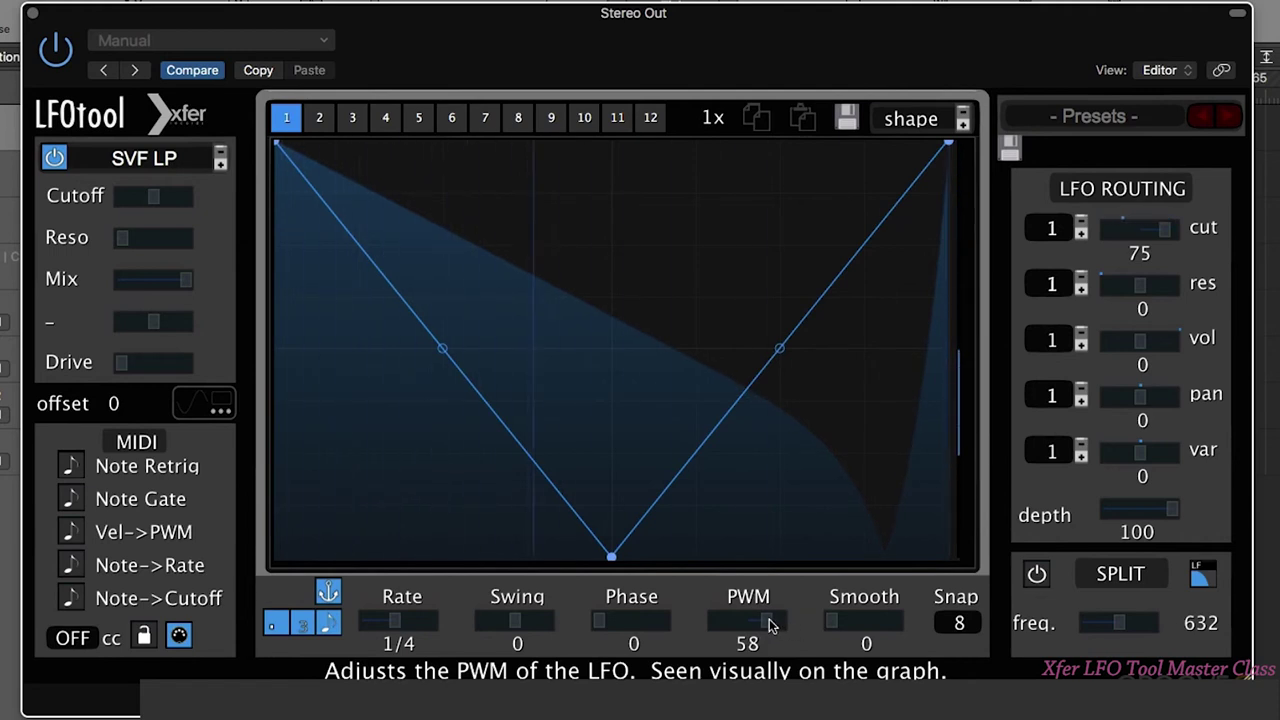
double_click(770, 625)
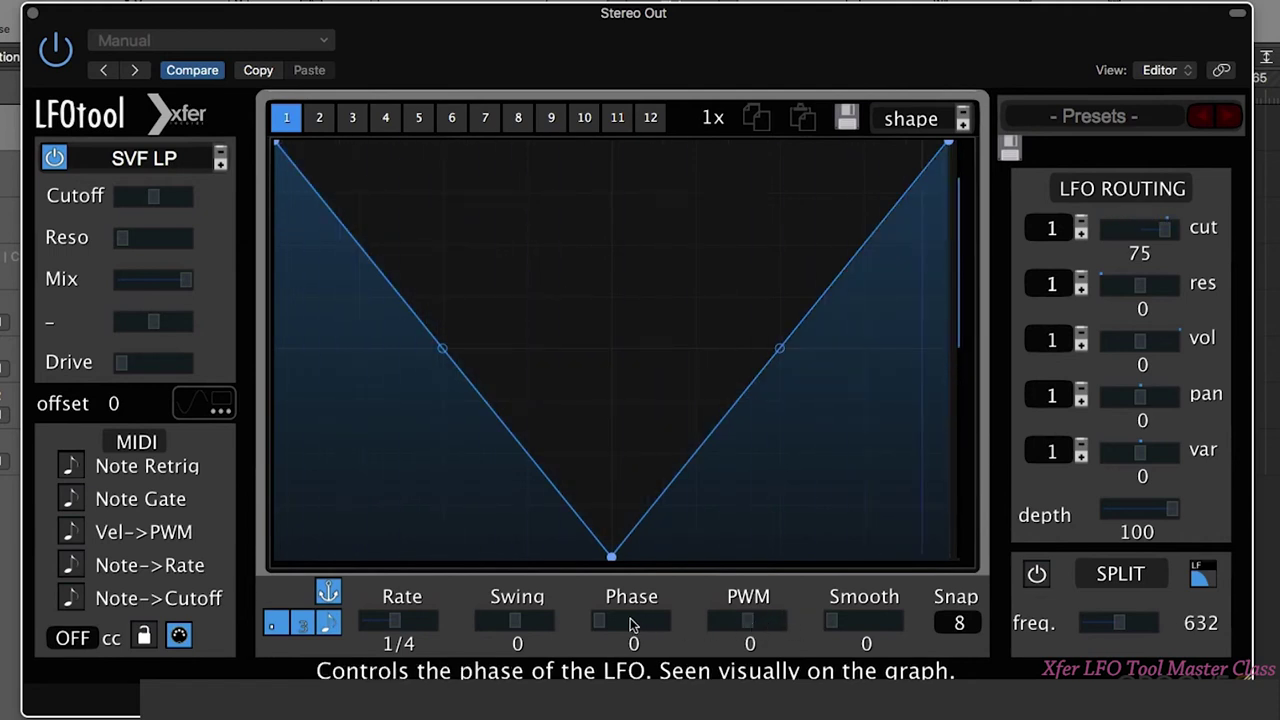
mouse_move(631, 622)
mouse_down()
mouse_move(804, 625)
mouse_move(726, 623)
mouse_up()
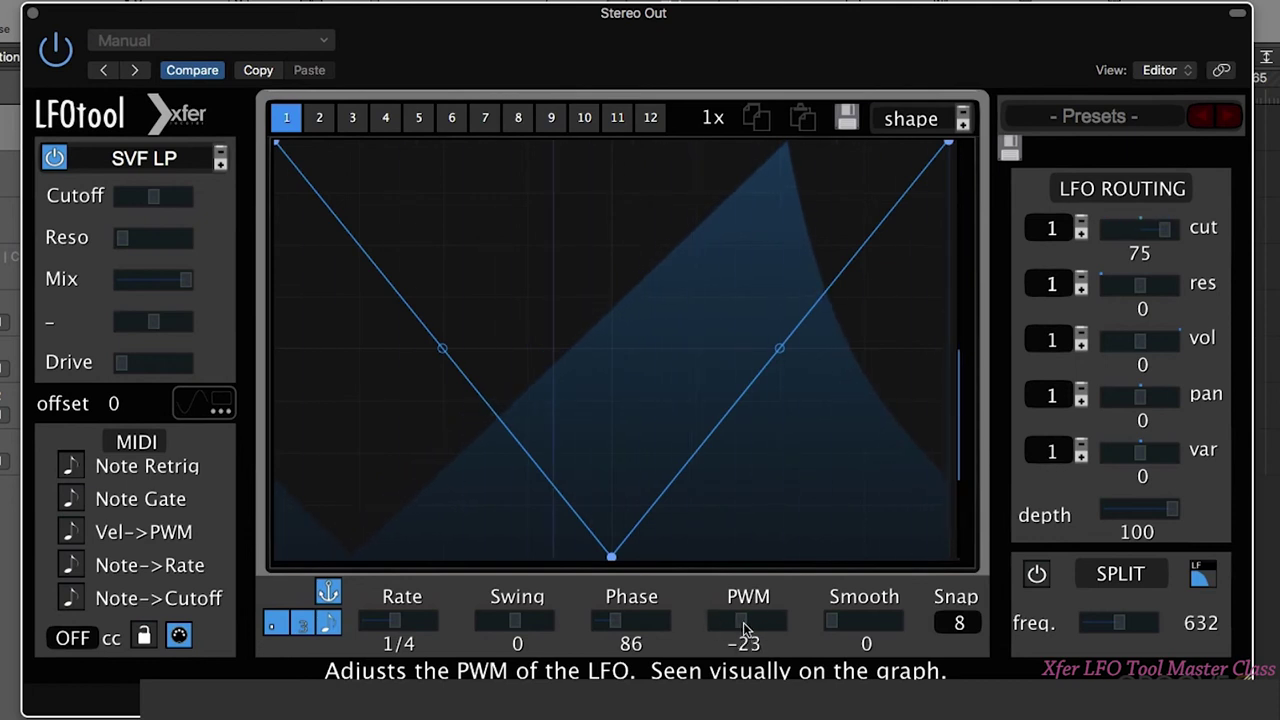
double_click(748, 623)
double_click(678, 624)
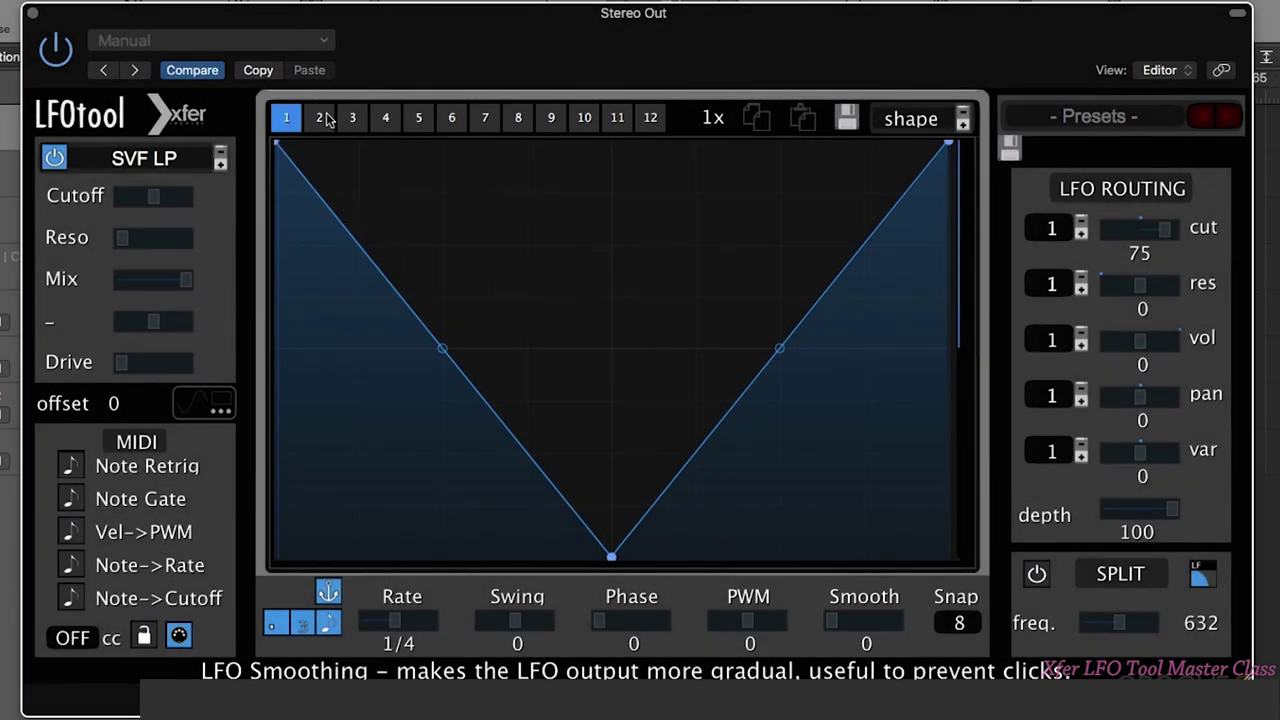
Step: Draw alternating full-height and floor steps across graph 1 with the pencil
mouse_move(320, 169)
mouse_down()
mouse_move(349, 120)
mouse_move(405, 560)
mouse_up()
mouse_move(499, 395)
mouse_down()
mouse_move(492, 253)
mouse_move(520, 105)
mouse_move(652, 228)
mouse_move(688, 115)
mouse_up()
mouse_move(831, 291)
mouse_down()
mouse_move(822, 540)
mouse_move(905, 135)
mouse_up()
drag(736, 398, 750, 316)
drag(755, 260, 705, 655)
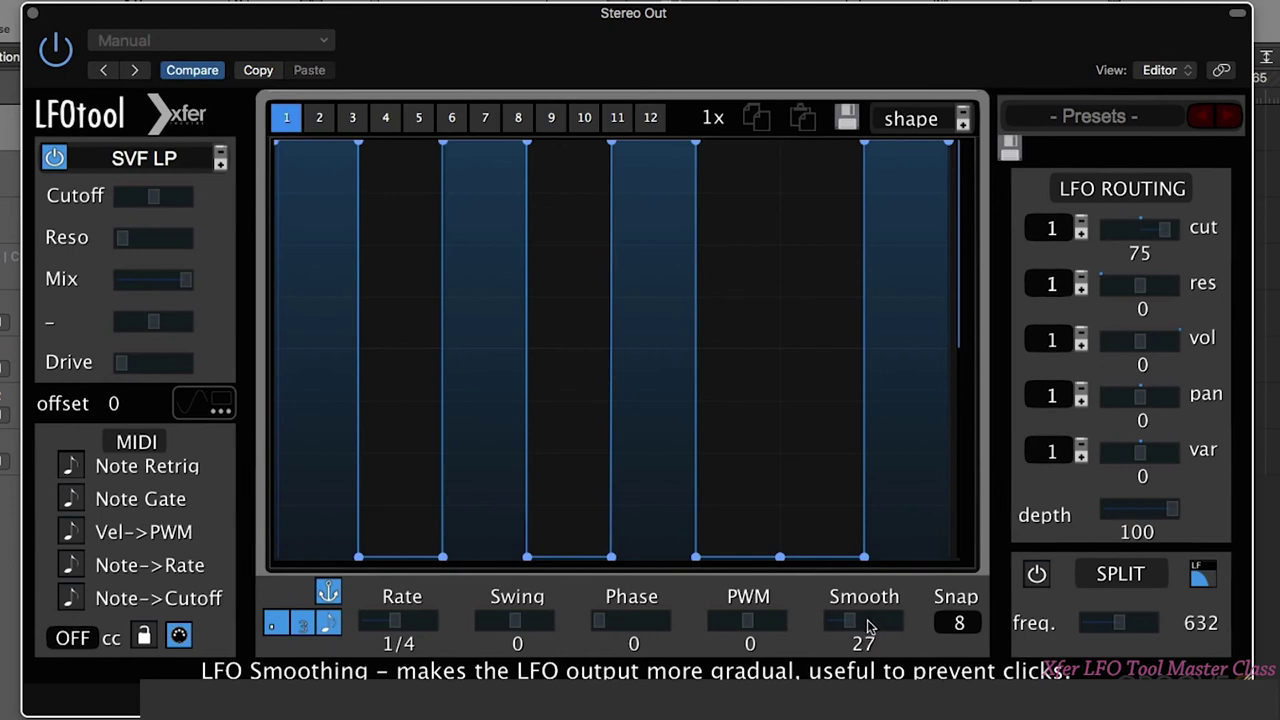
Step: Adjust the LFO Smooth slider, leaving smoothing at 14
scroll(866, 625, up, 8)
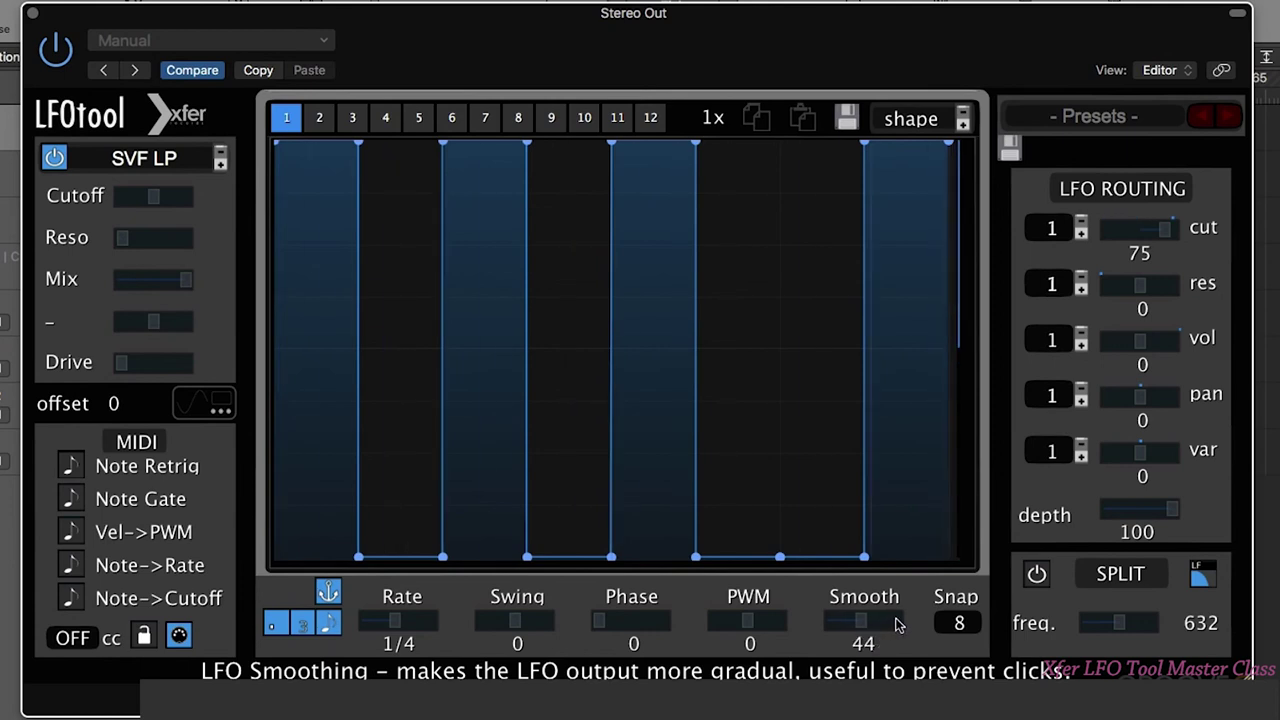
scroll(866, 625, down, 5)
drag(866, 622, 677, 609)
drag(843, 622, 893, 632)
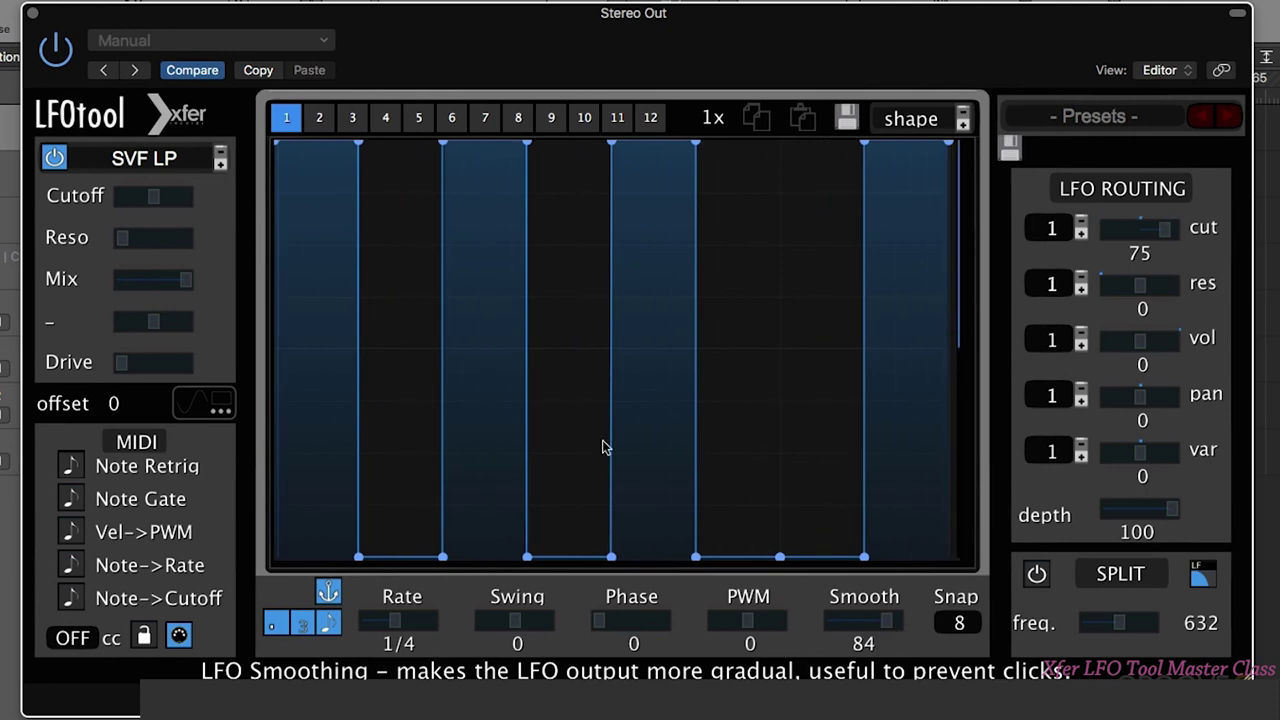